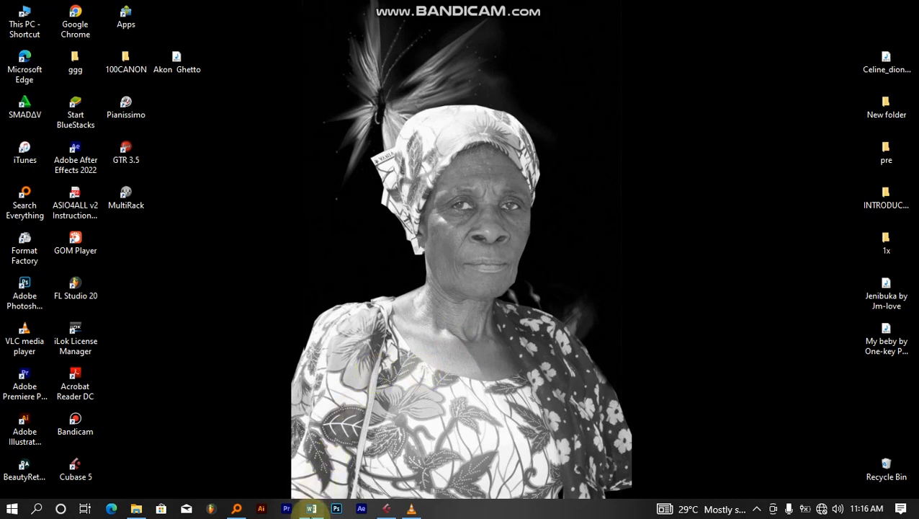
- Launch Microsoft Word from the taskbar to its template start screen
click(311, 510)
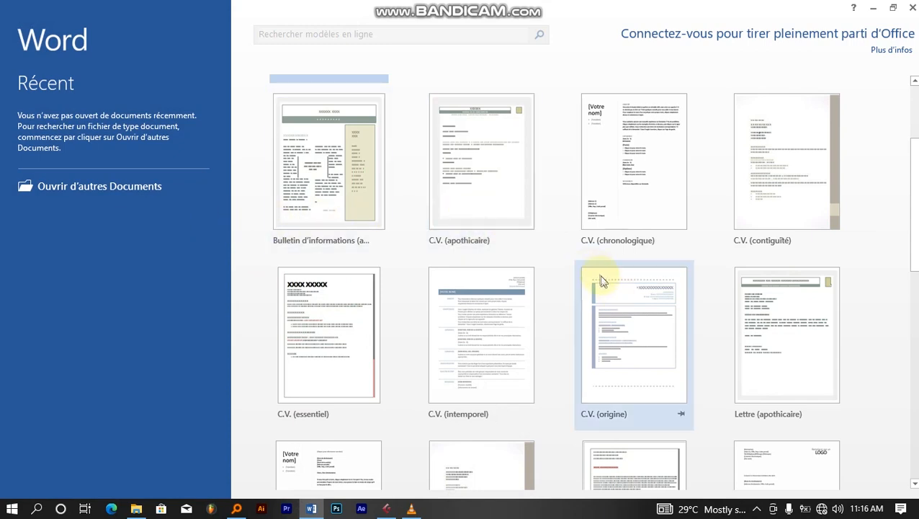
scroll(597, 277, up, 2)
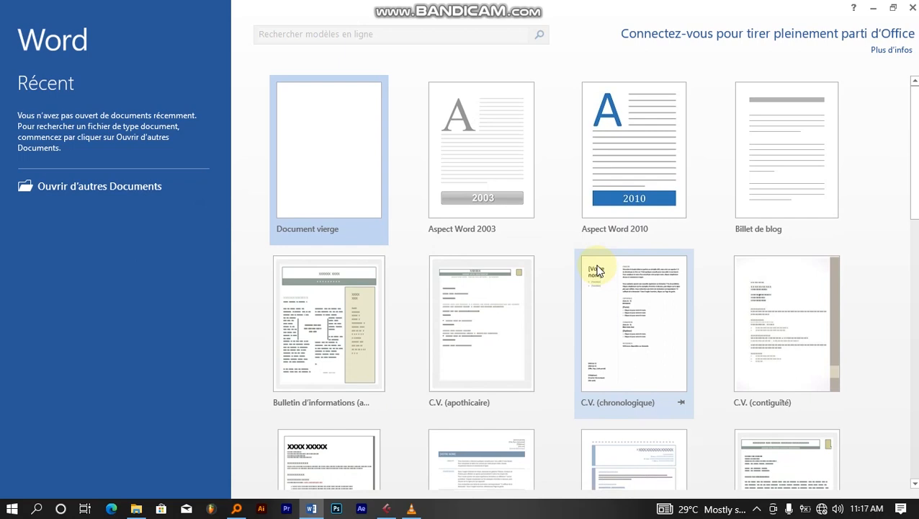
scroll(720, 303, down, 1)
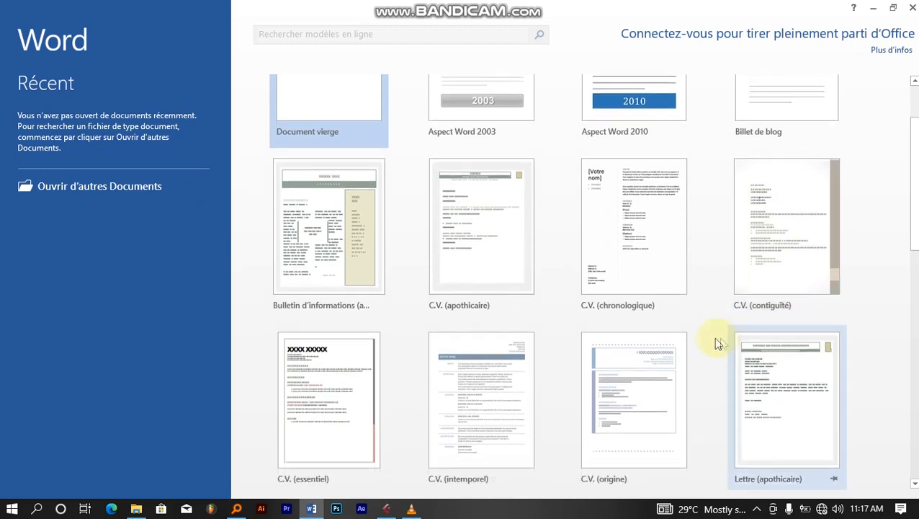
scroll(588, 272, up, 2)
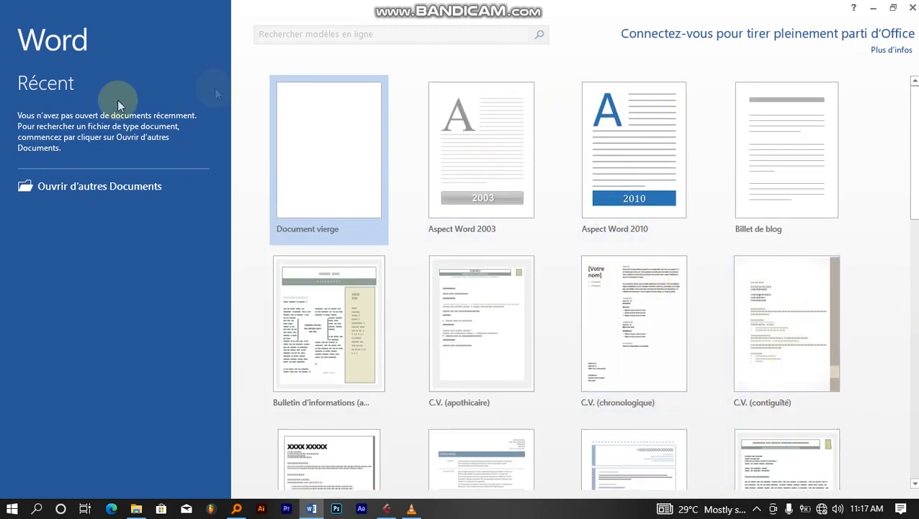
- Create a blank document and type 'data na mamabagiye gukora' at 14 point
click(326, 142)
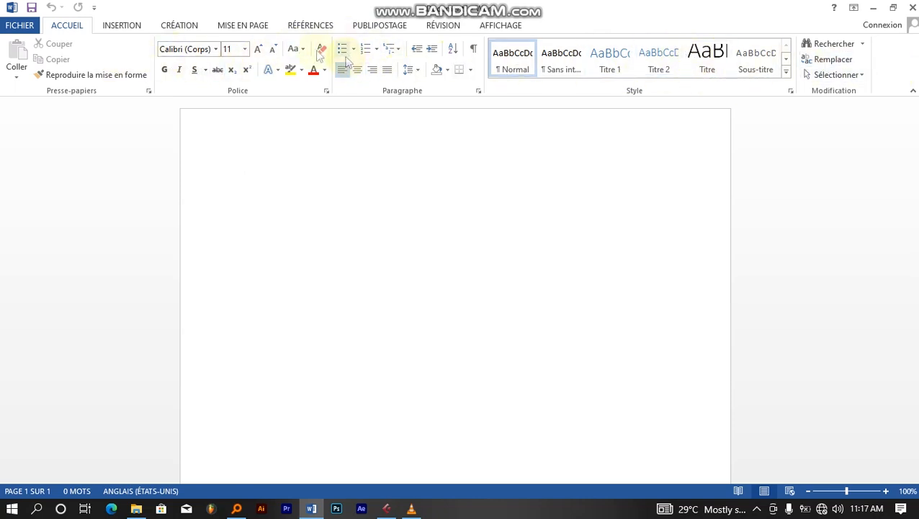
click(245, 50)
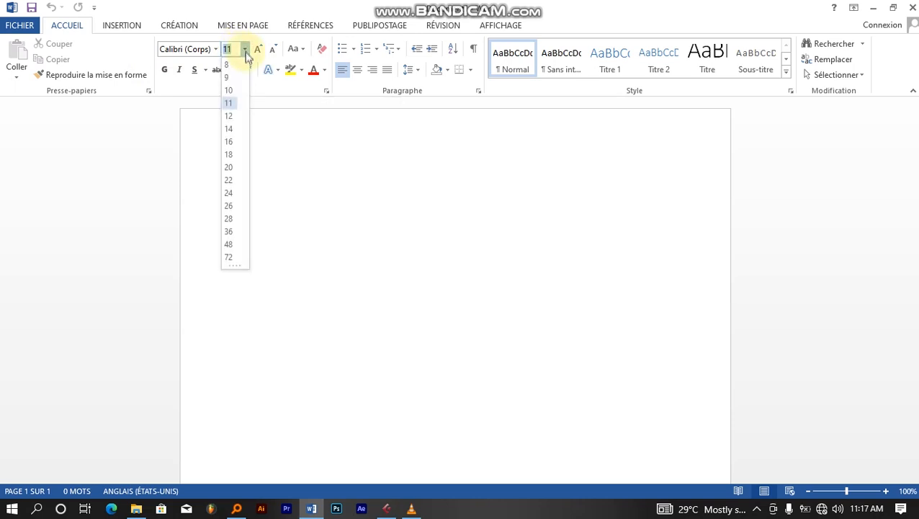
click(229, 131)
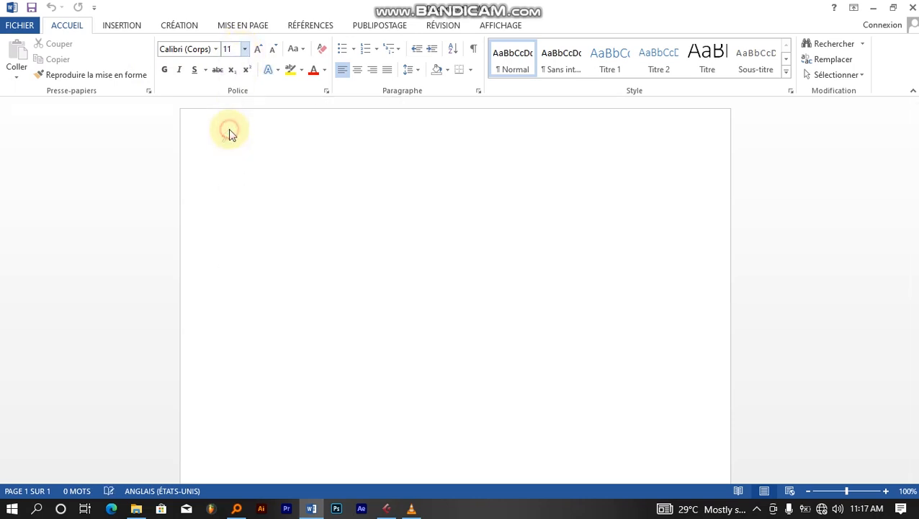
text(data)
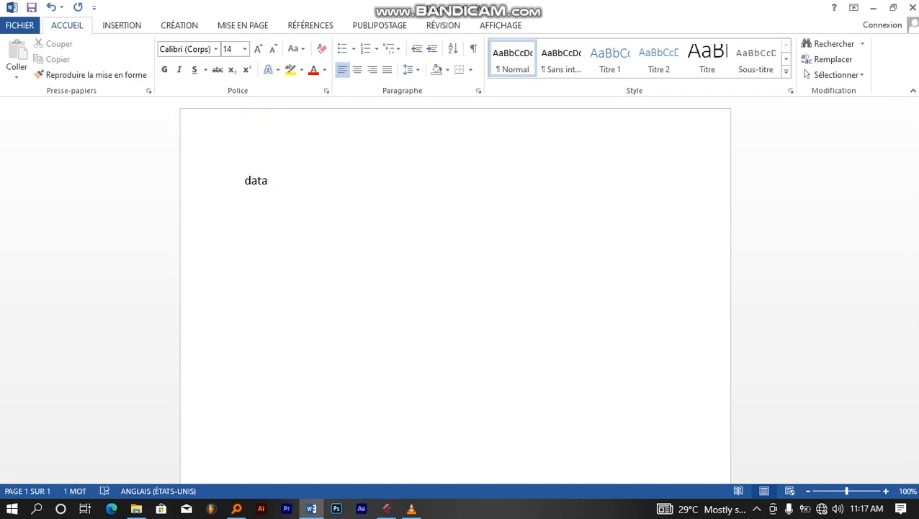
text( na mamabag)
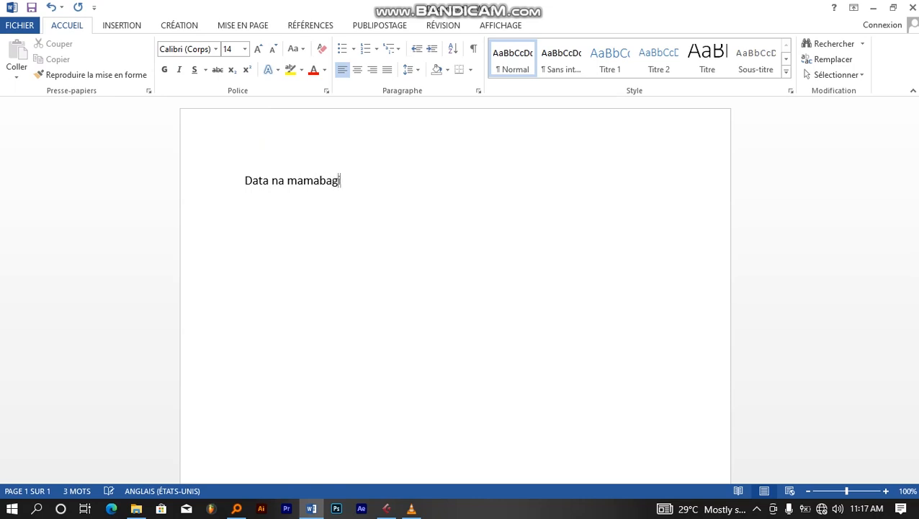
text(iye gukora)
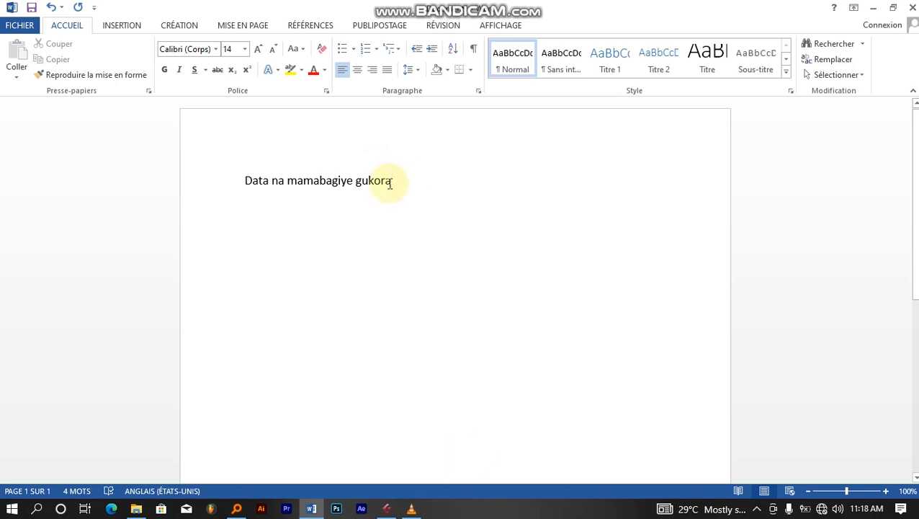
- Insert the missing space between 'mama' and 'bagiye', then select the whole line
drag(390, 181, 245, 180)
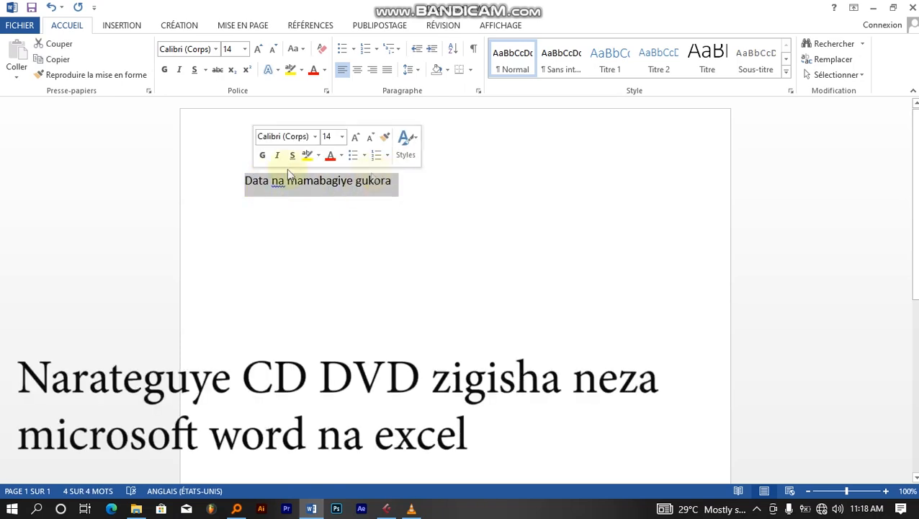
click(360, 193)
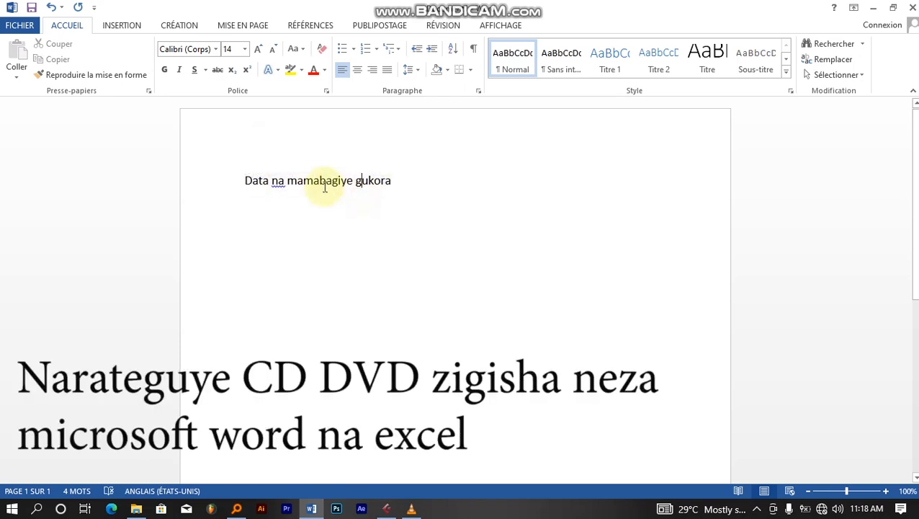
click(317, 182)
drag(406, 181, 235, 179)
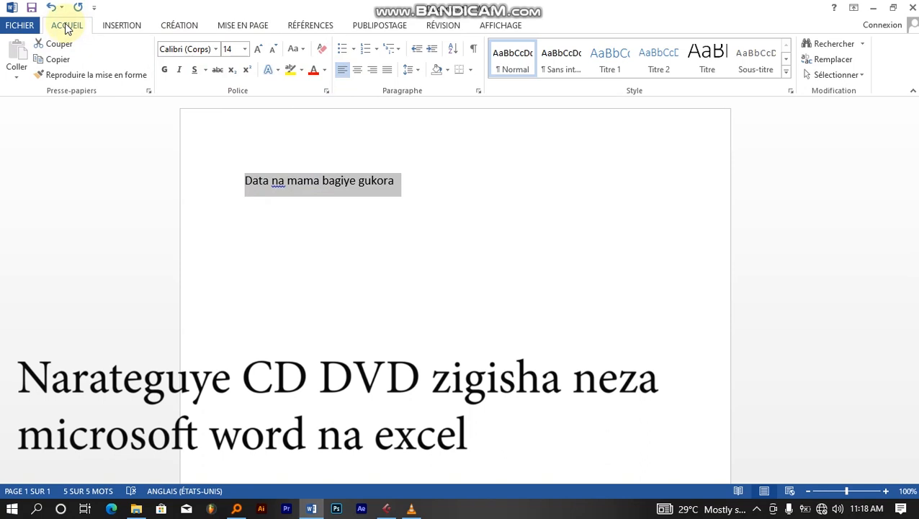
click(124, 26)
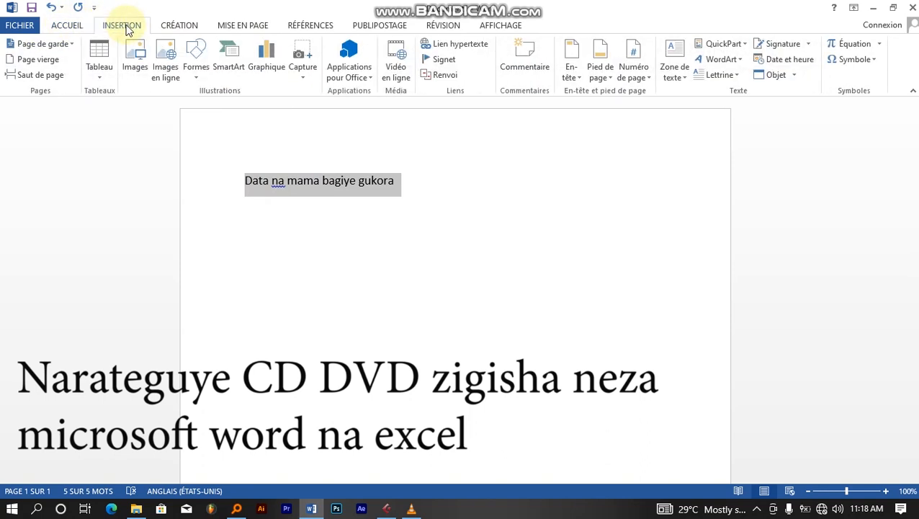
click(186, 27)
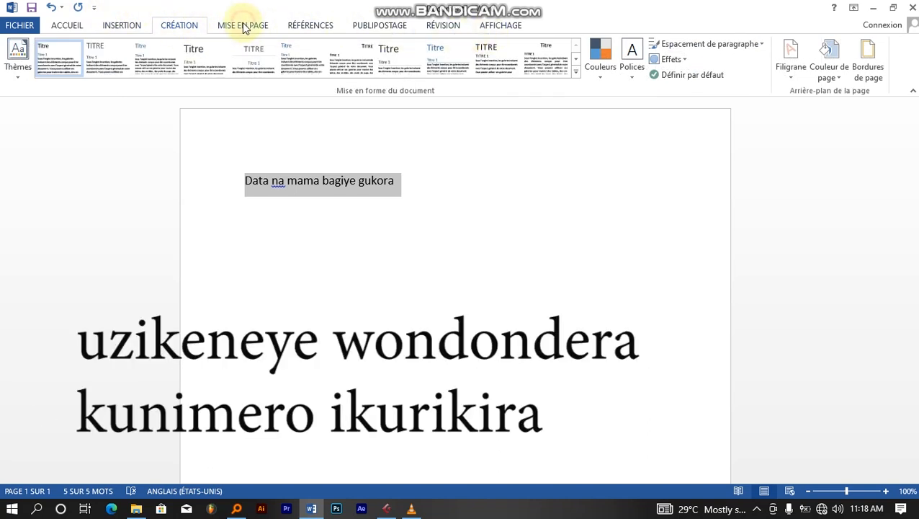
click(382, 27)
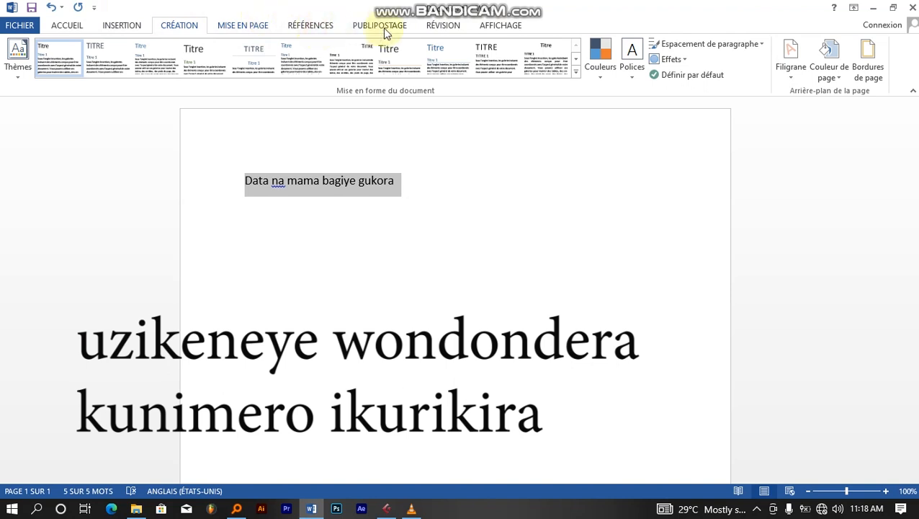
click(445, 28)
click(498, 29)
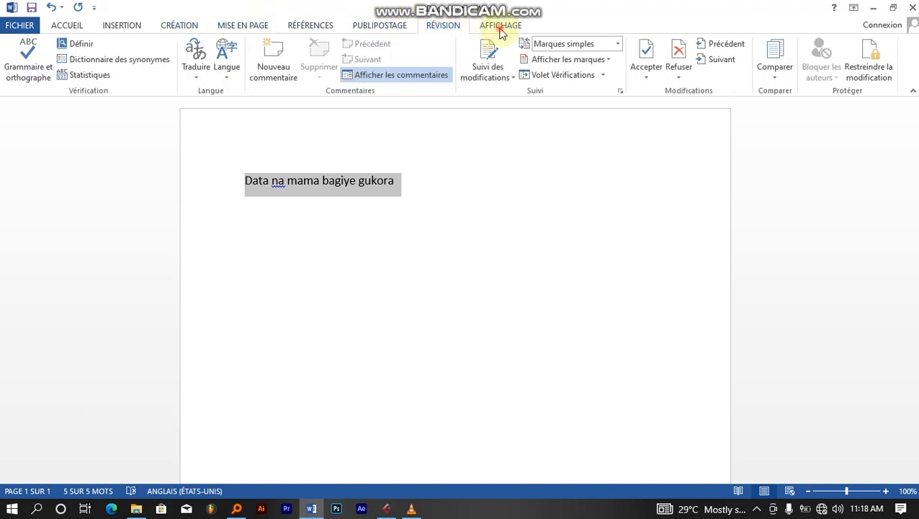
click(67, 25)
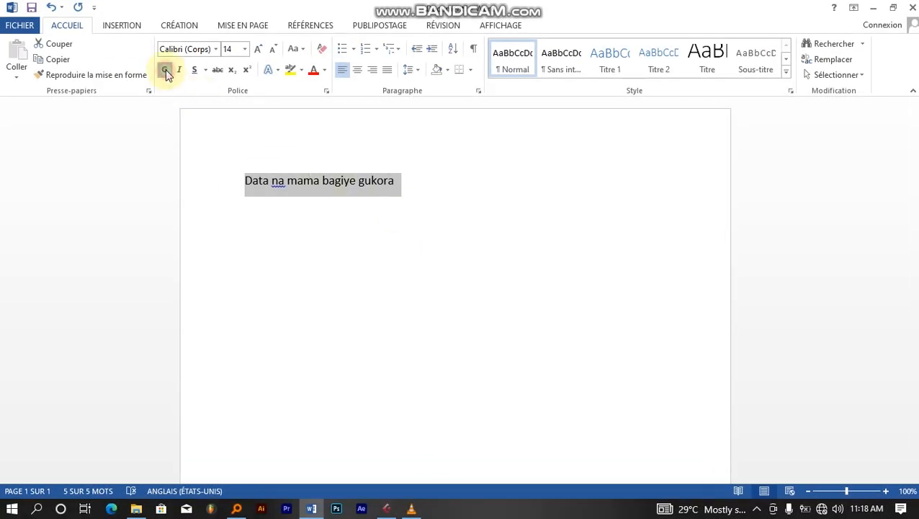
- Apply bold, italic and underline to the line 'Data na mama bagiye gukora'
click(165, 71)
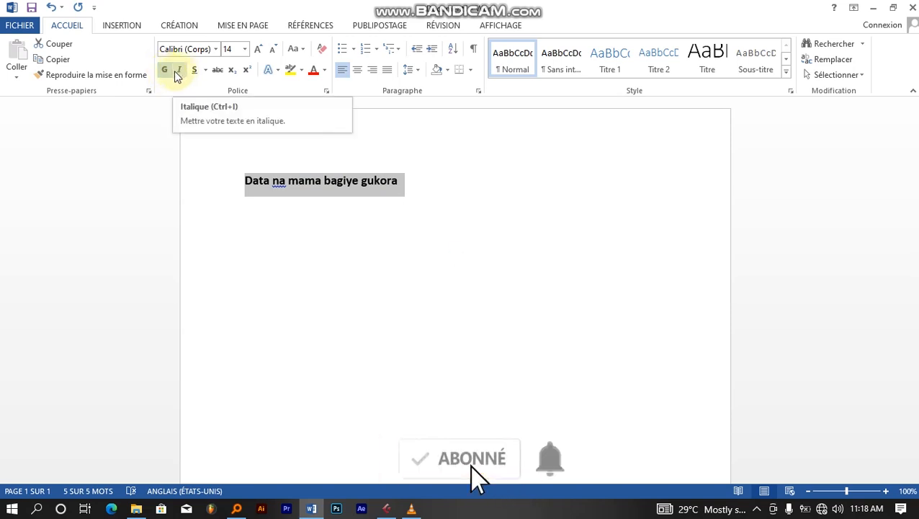
click(175, 73)
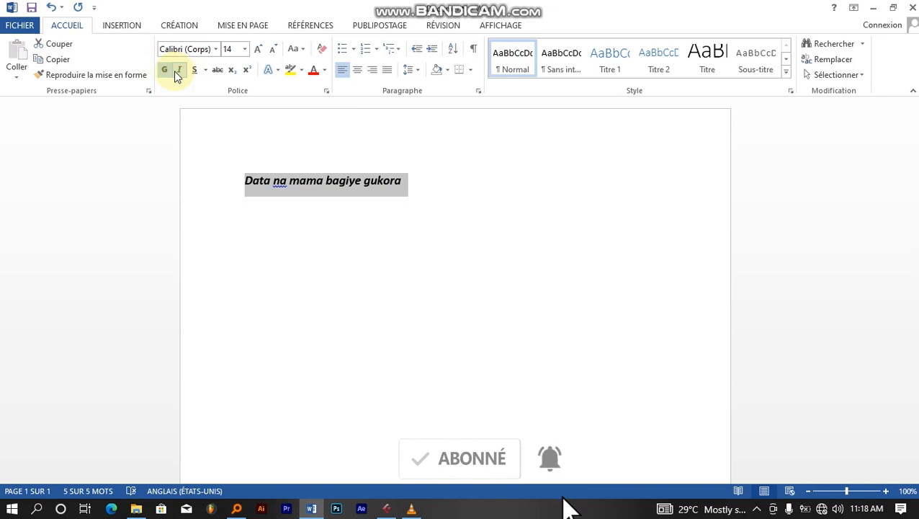
click(193, 72)
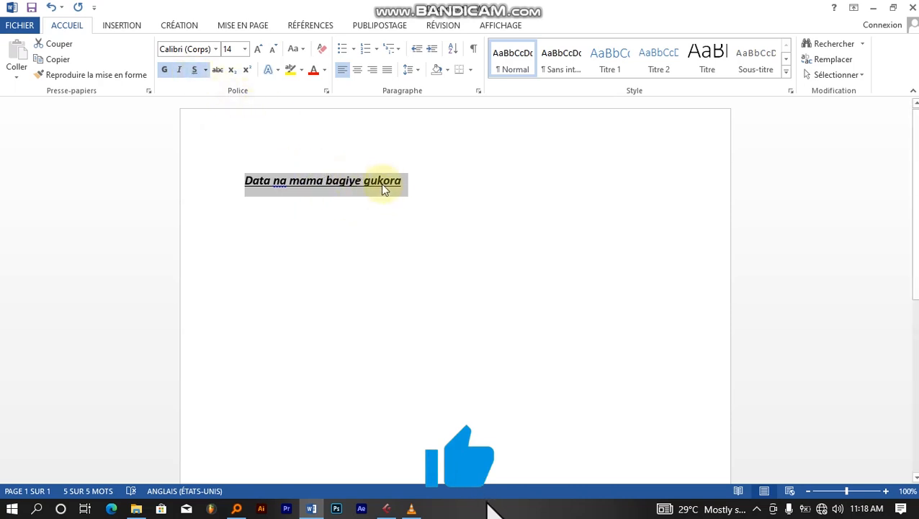
click(205, 70)
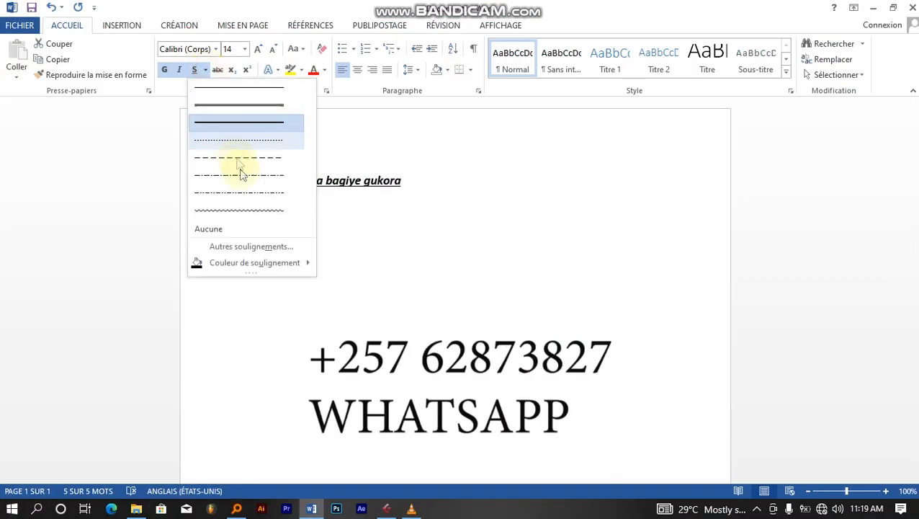
- Set the underline colour to Automatique (black)
mouse_move(254, 262)
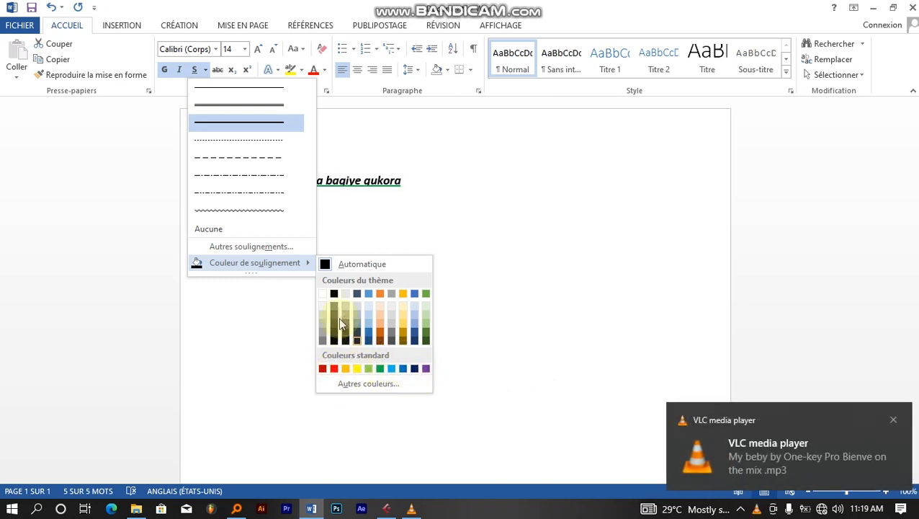
click(325, 263)
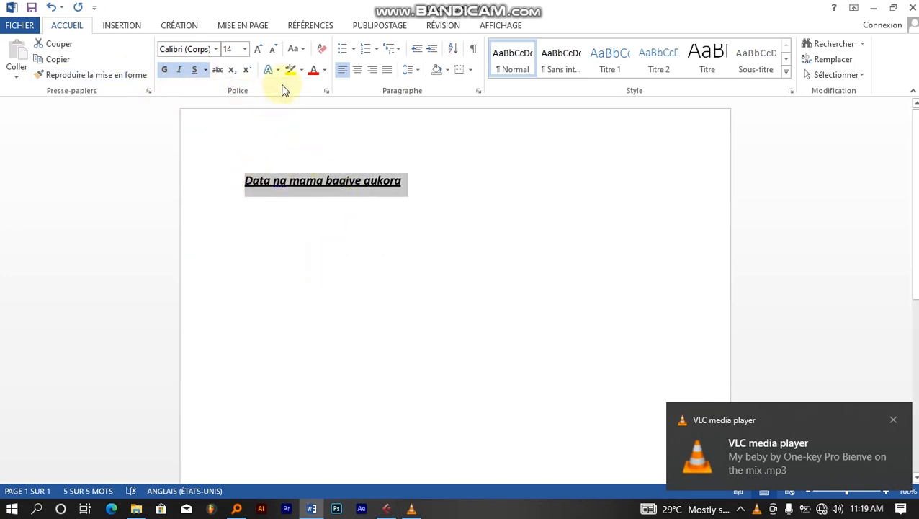
click(243, 53)
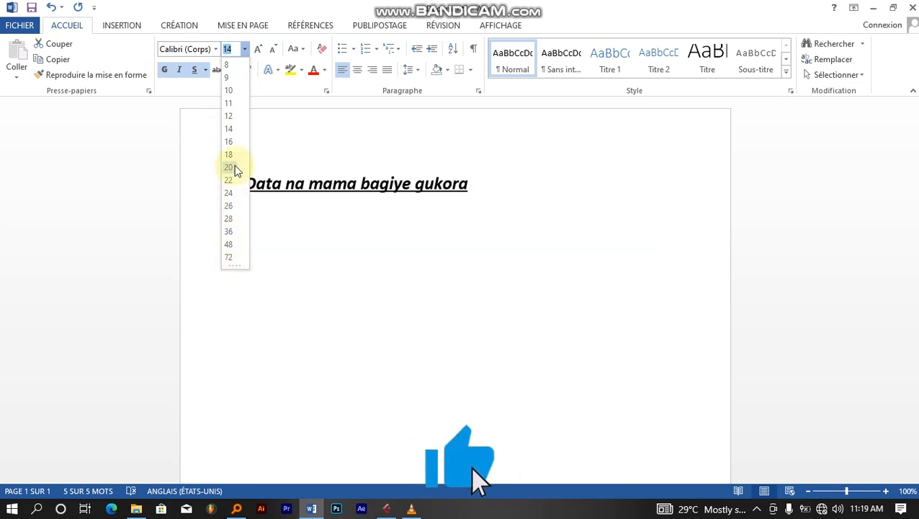
- Resize the line to 28 points
click(231, 220)
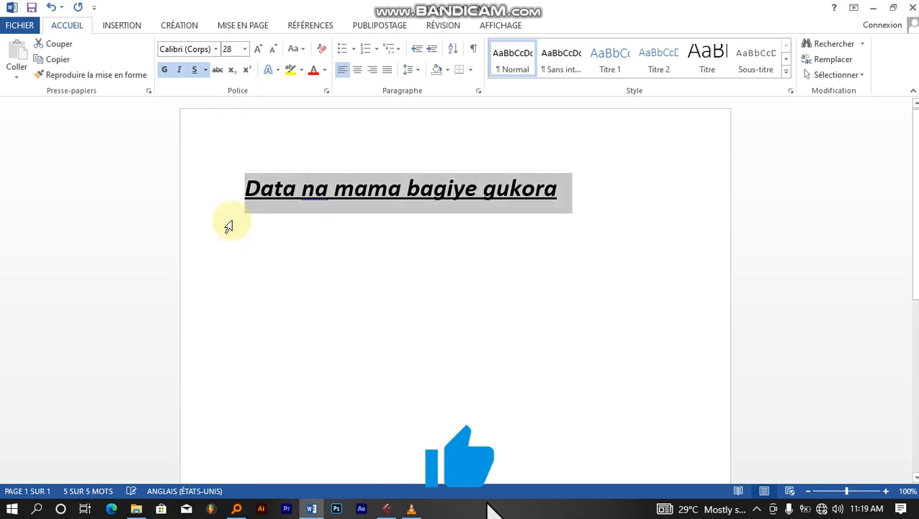
- Browse the font list and apply Arial Unicode MS to the heading
click(215, 49)
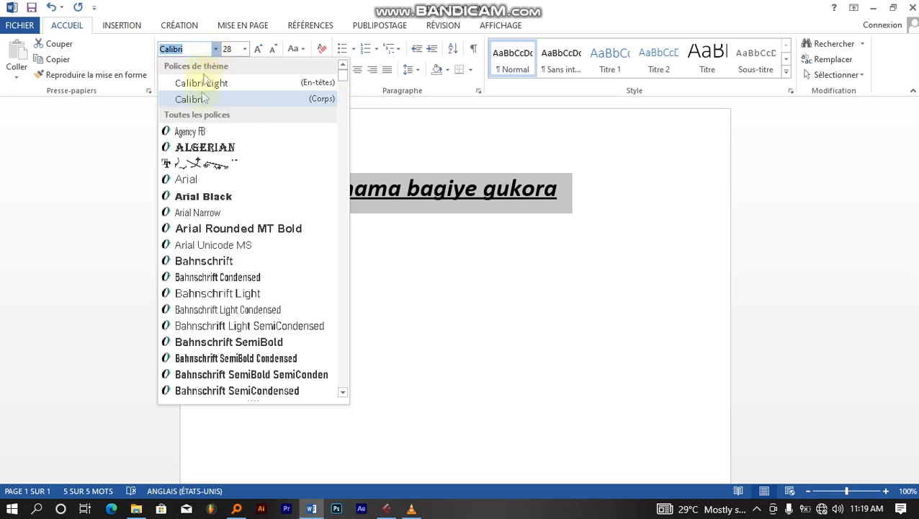
scroll(211, 252, down, 15)
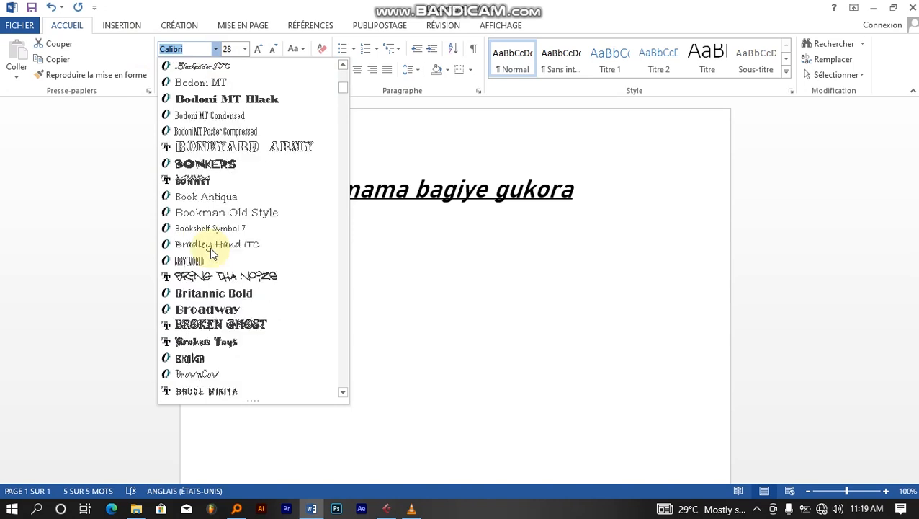
scroll(211, 252, down, 4)
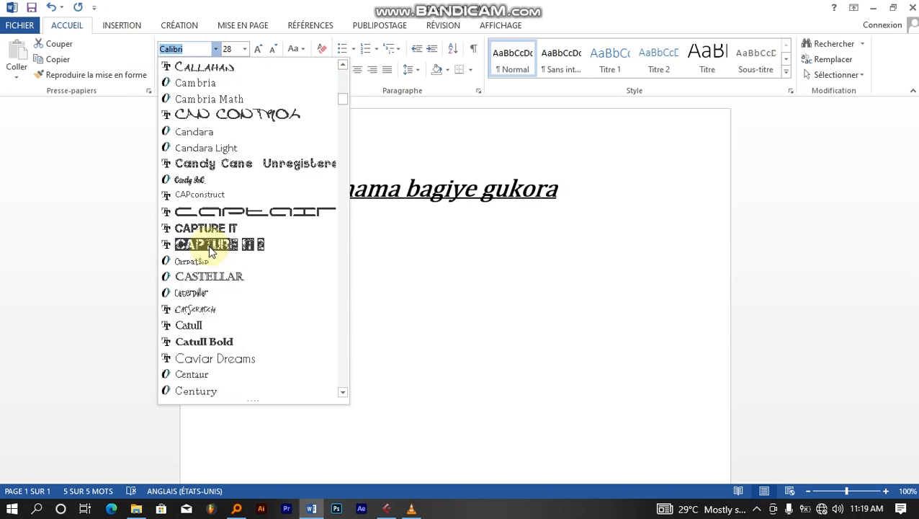
scroll(209, 216, up, 2)
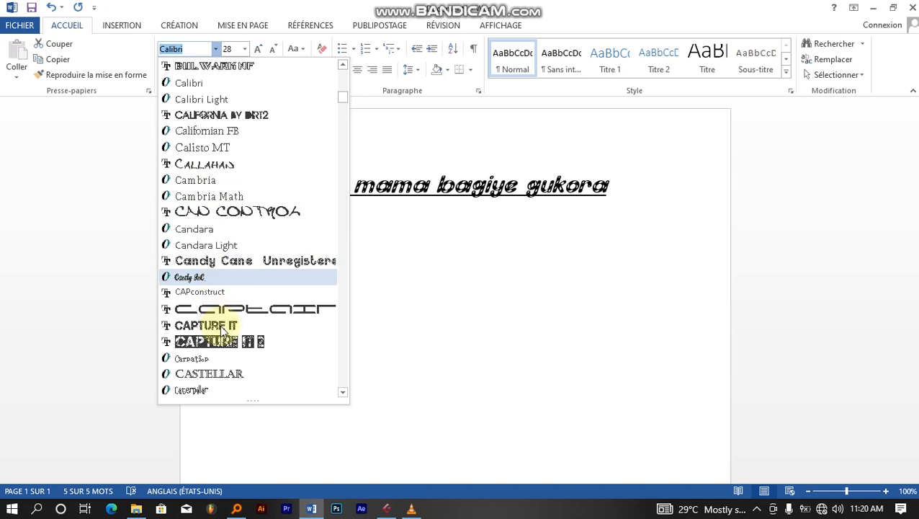
scroll(220, 327, down, 5)
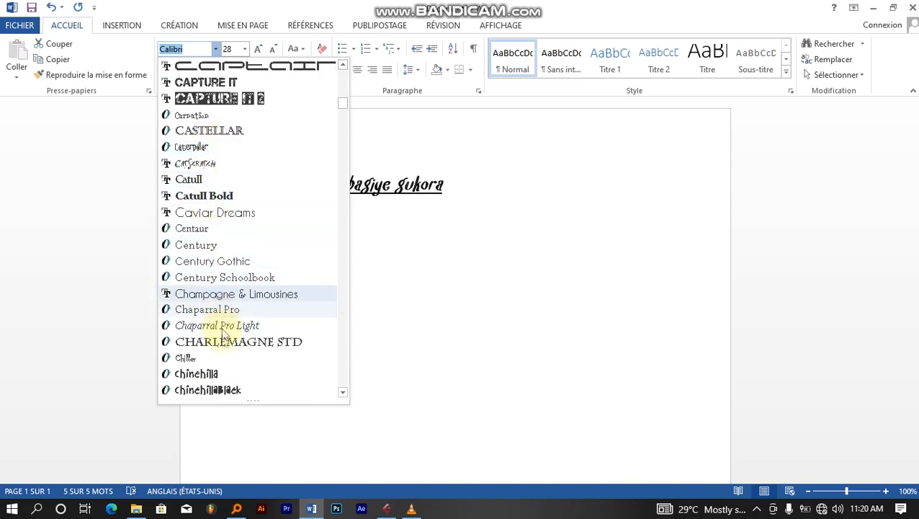
scroll(209, 186, down, 10)
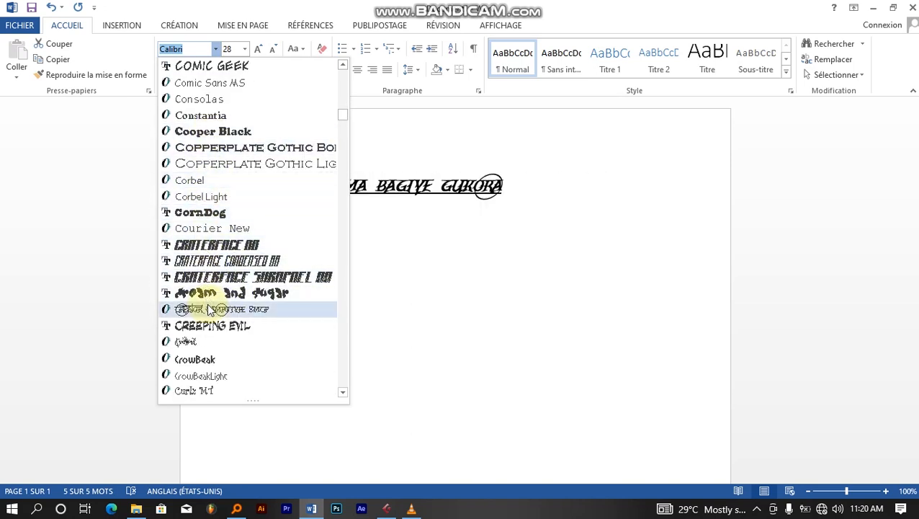
scroll(205, 292, down, 1)
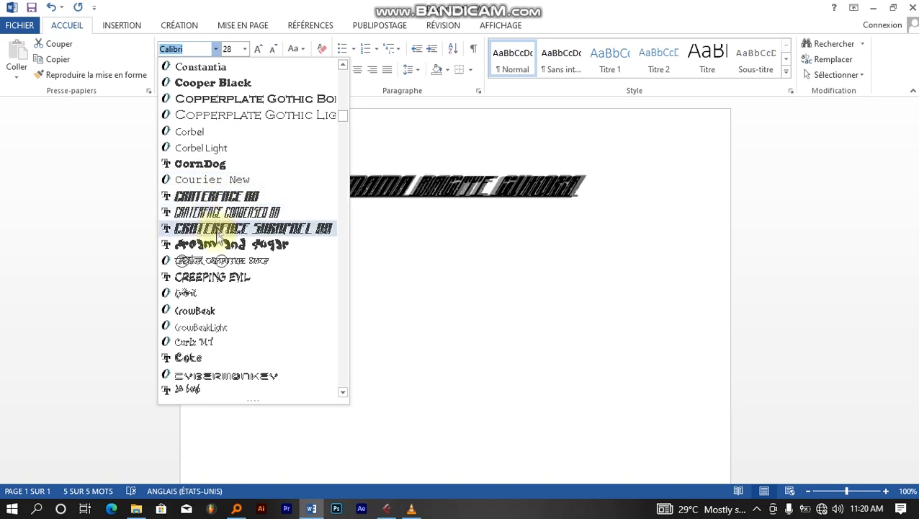
scroll(216, 209, down, 3)
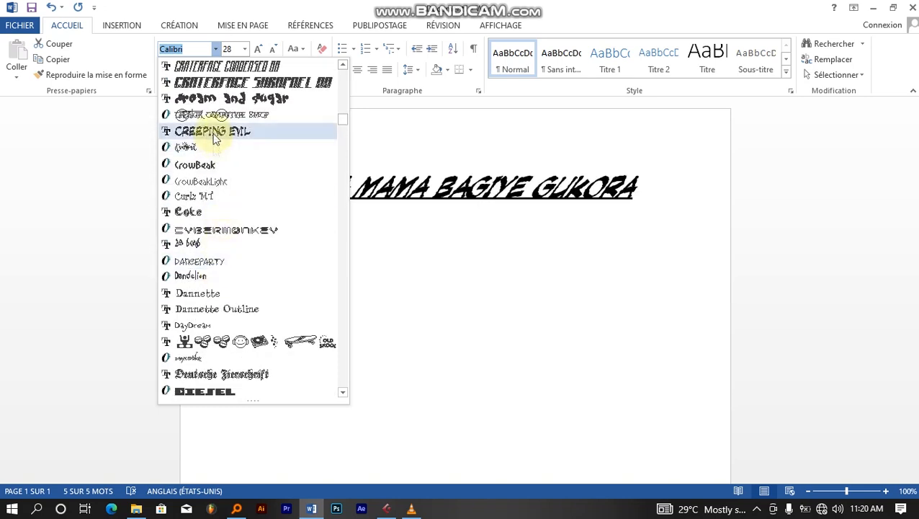
scroll(238, 375, down, 15)
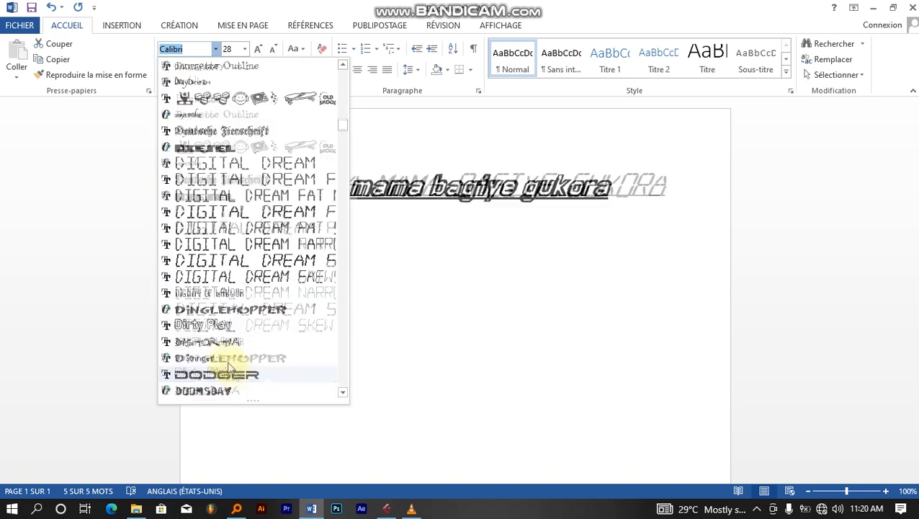
scroll(214, 326, down, 10)
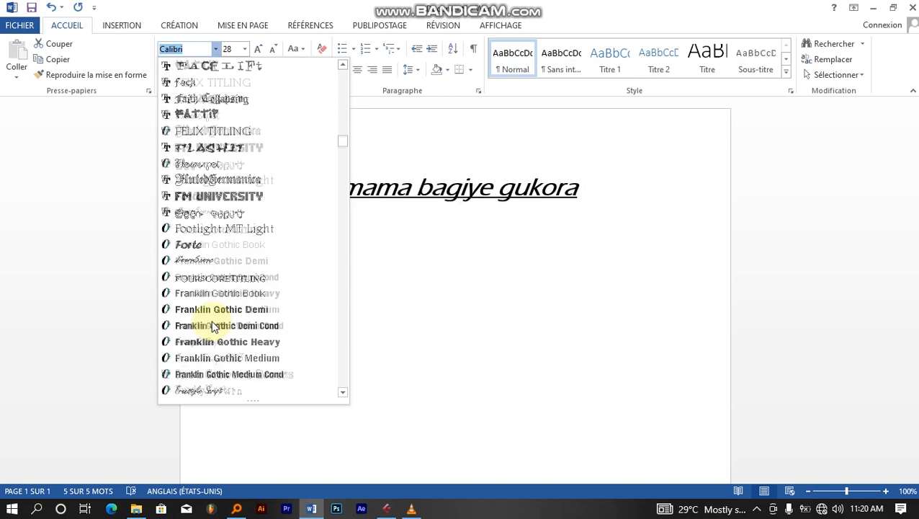
scroll(213, 326, down, 5)
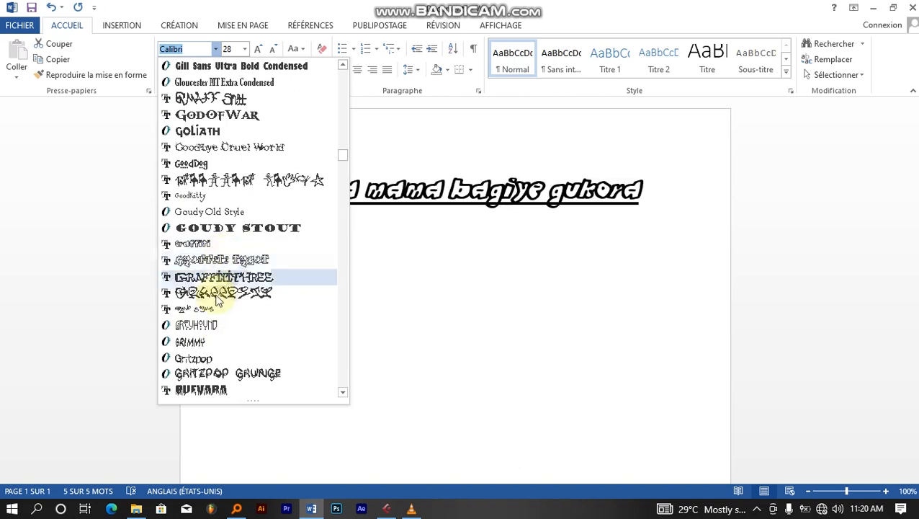
scroll(215, 261, down, 3)
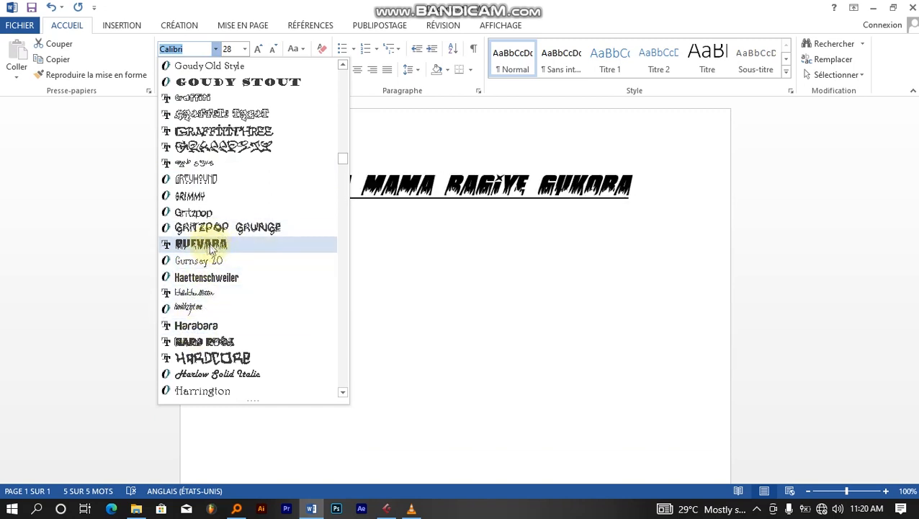
scroll(211, 247, down, 15)
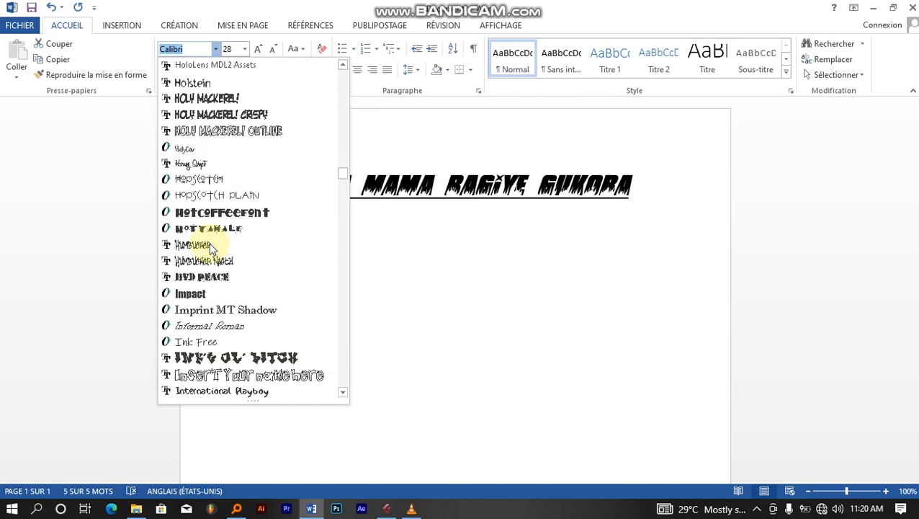
scroll(211, 247, down, 15)
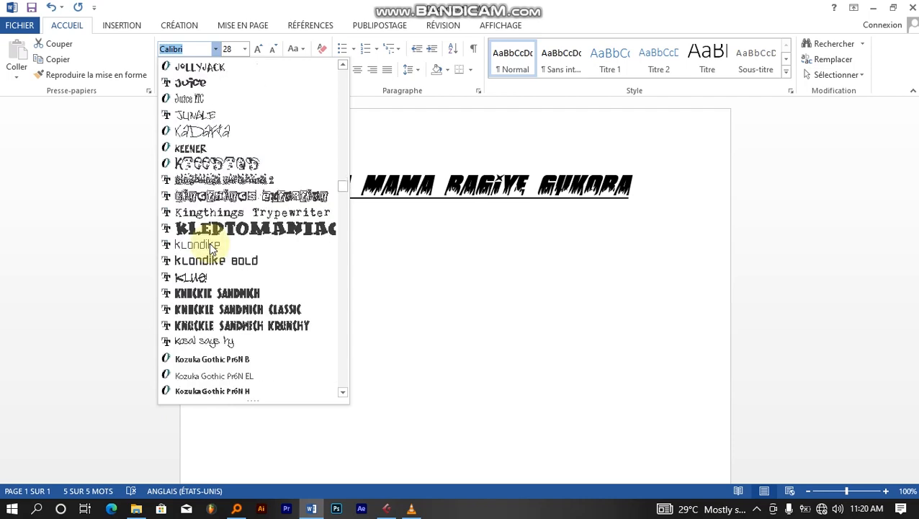
scroll(209, 245, down, 3)
scroll(230, 247, up, 15)
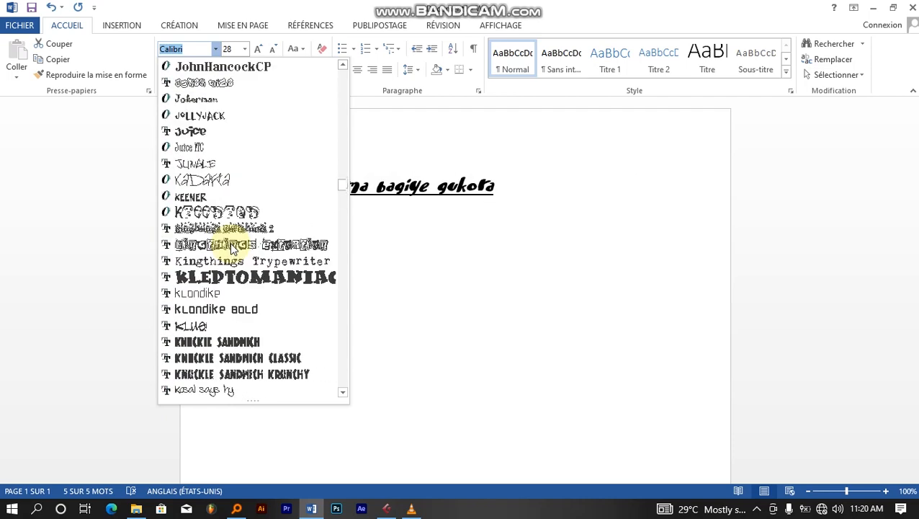
scroll(232, 244, up, 20)
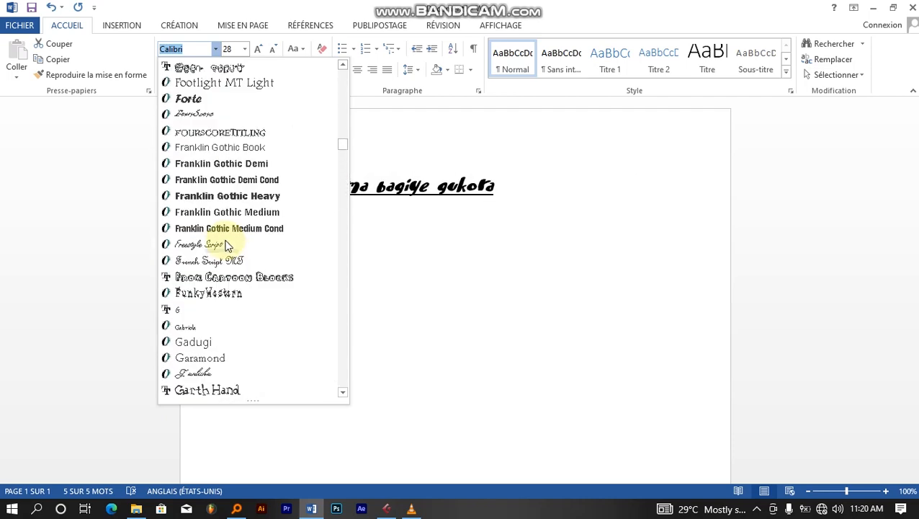
scroll(235, 240, up, 1)
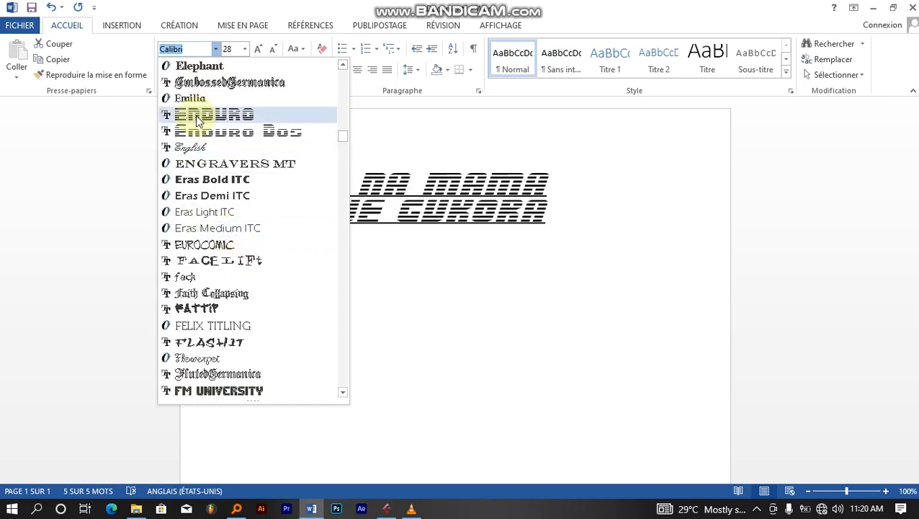
scroll(198, 120, up, 5)
scroll(216, 116, up, 2)
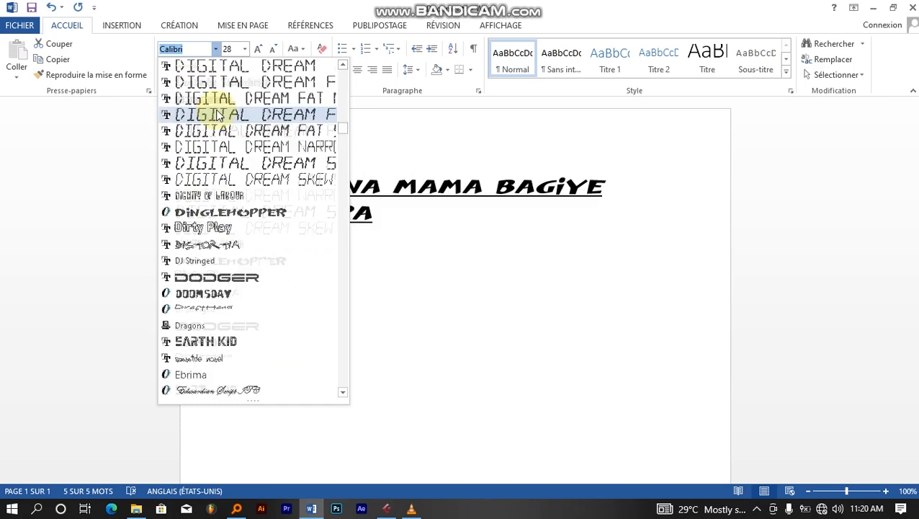
scroll(216, 114, up, 5)
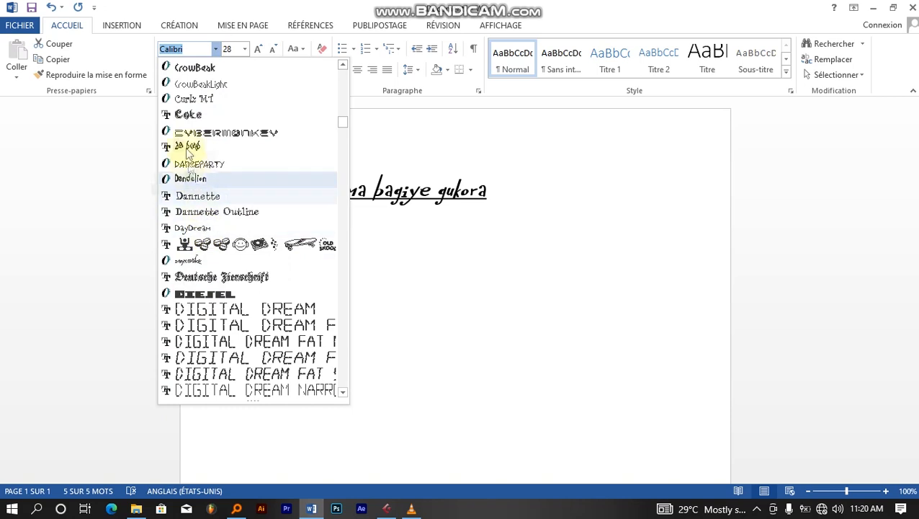
scroll(186, 74, up, 4)
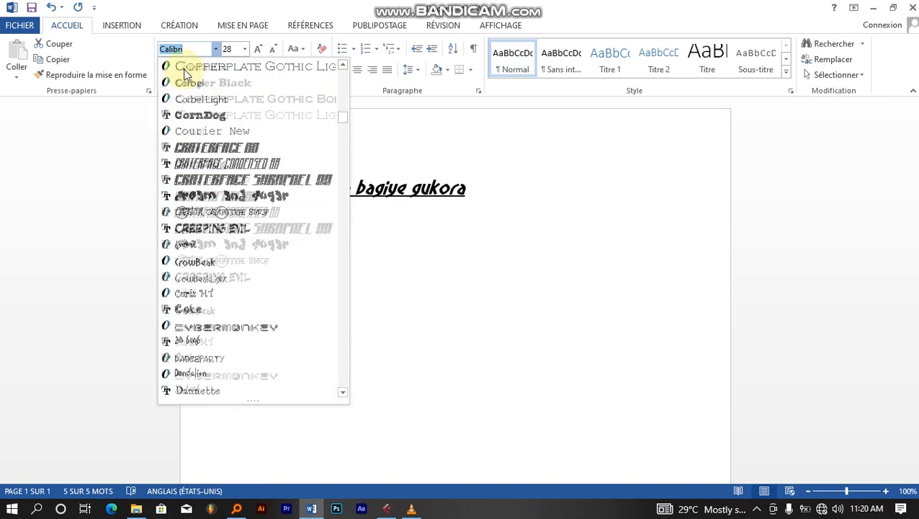
scroll(202, 111, up, 6)
scroll(201, 116, up, 11)
scroll(202, 121, up, 18)
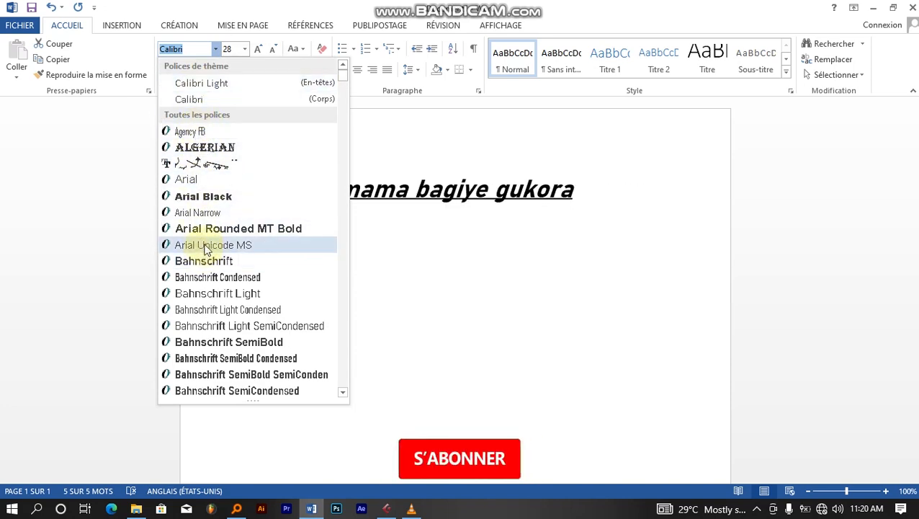
click(207, 246)
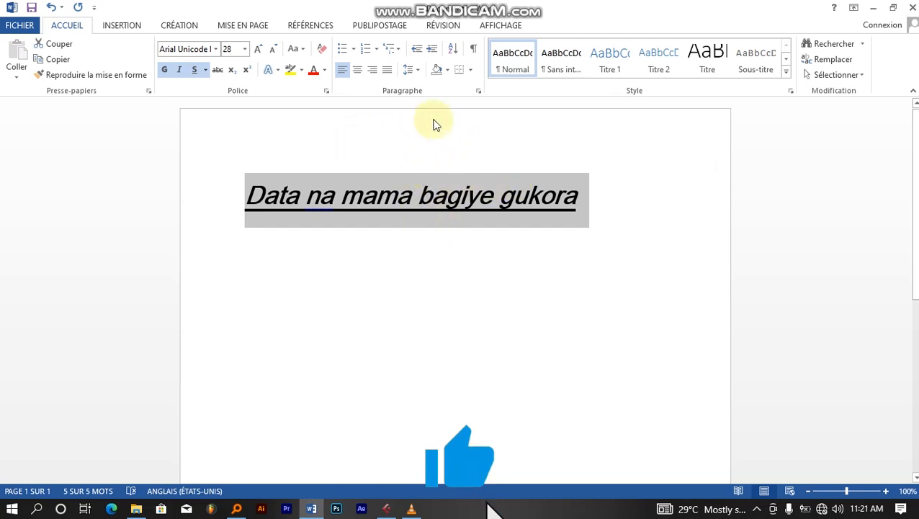
- Switch the heading to Algerian, turning strikethrough on and back off
click(215, 49)
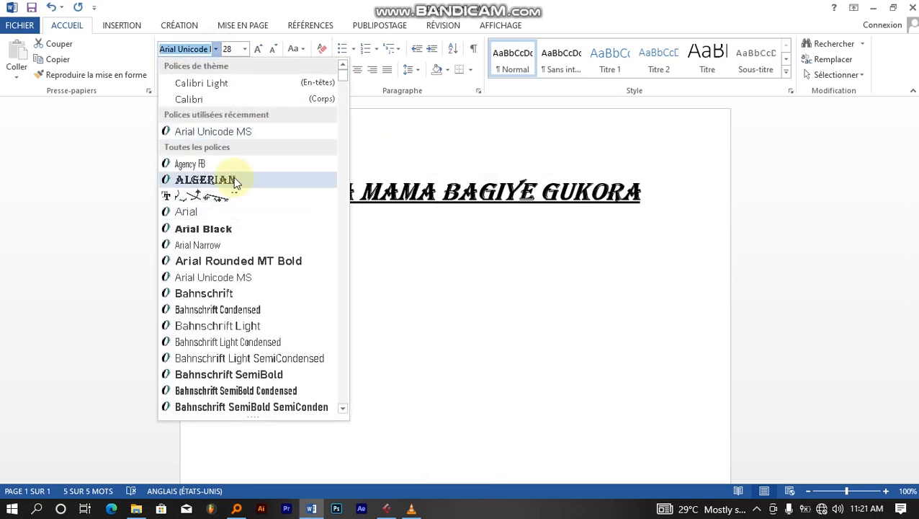
click(234, 180)
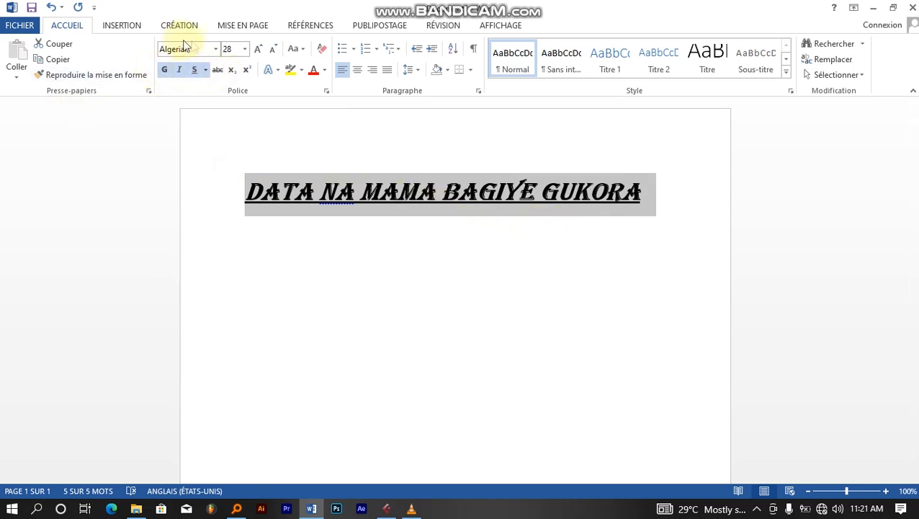
click(218, 70)
click(220, 71)
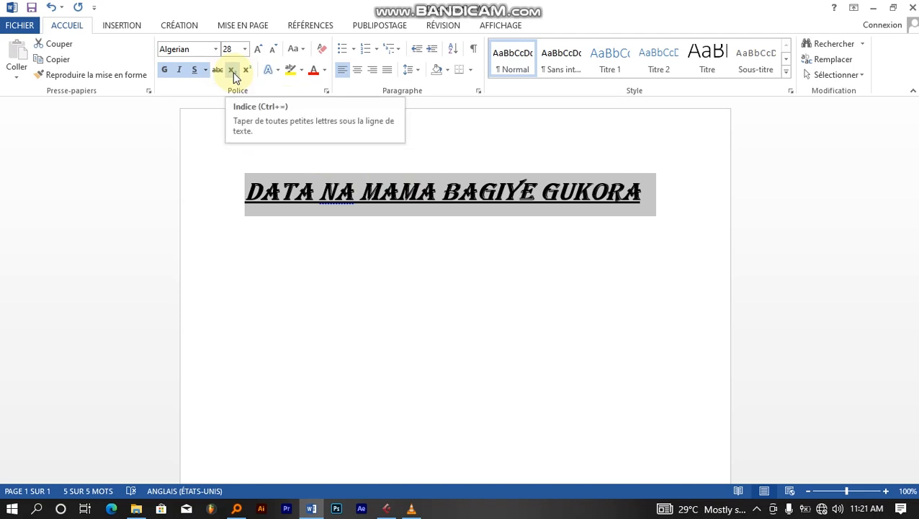
- Toggle subscript and superscript on and off again for the heading
click(231, 69)
click(232, 71)
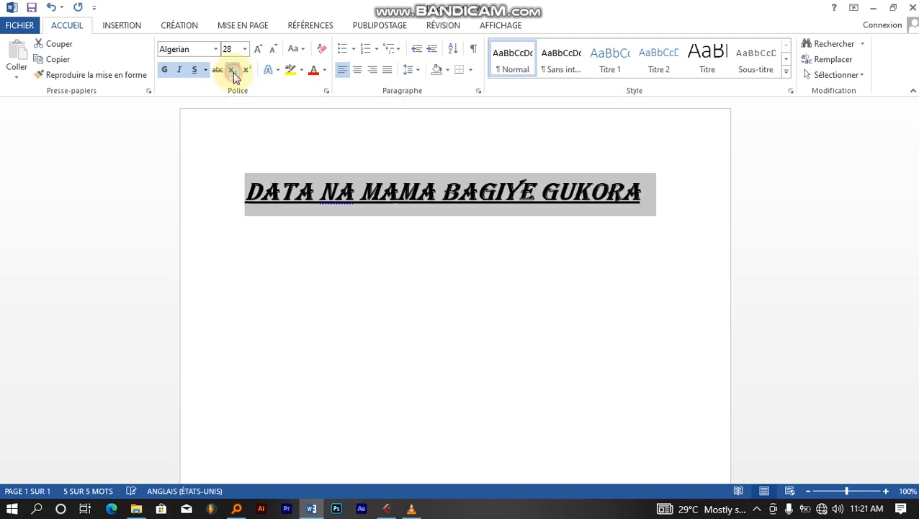
click(246, 70)
click(246, 70)
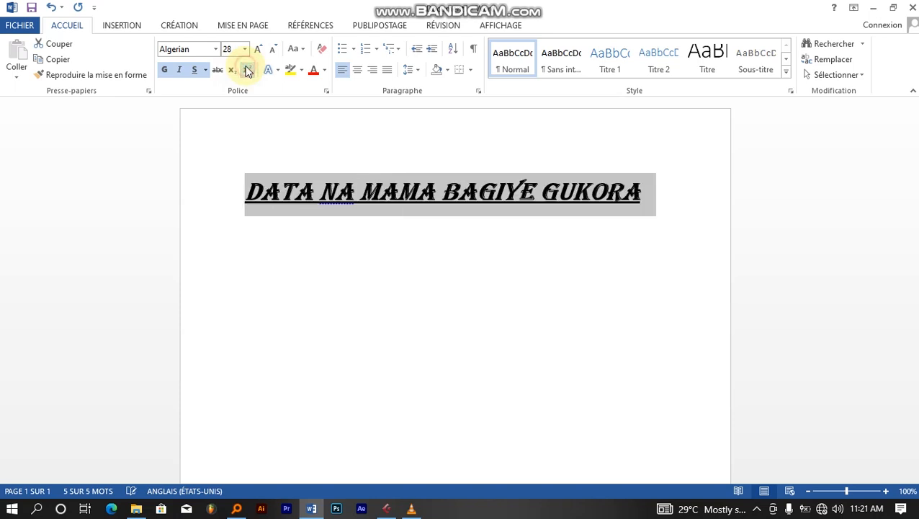
- Add a 3 after GUKORA, then delete it and reselect the title line
click(644, 193)
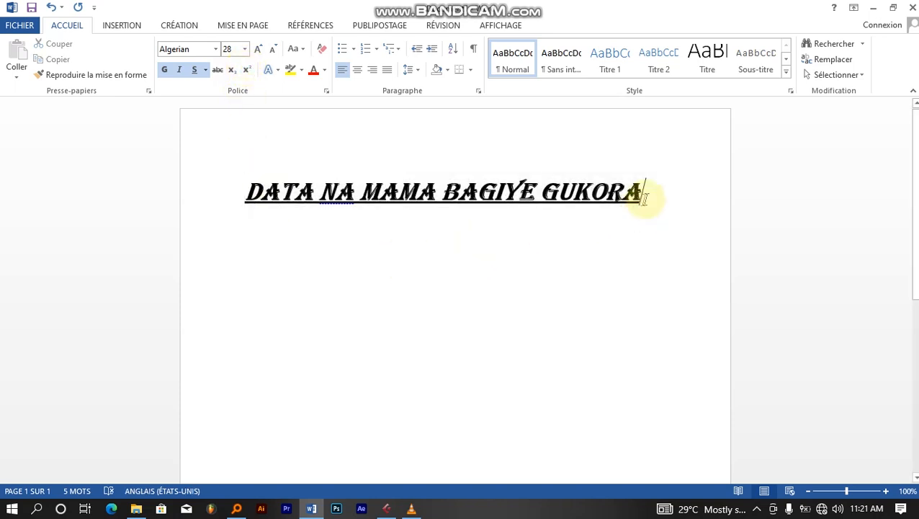
text(3)
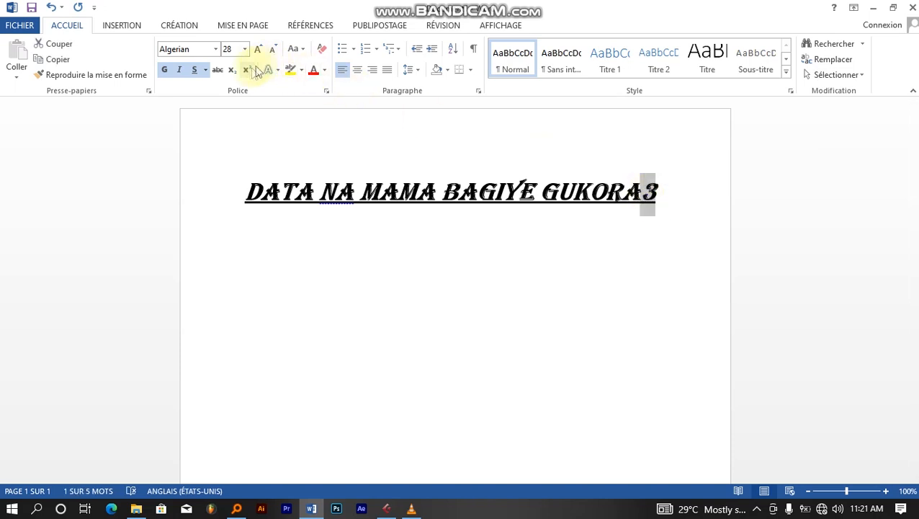
click(569, 230)
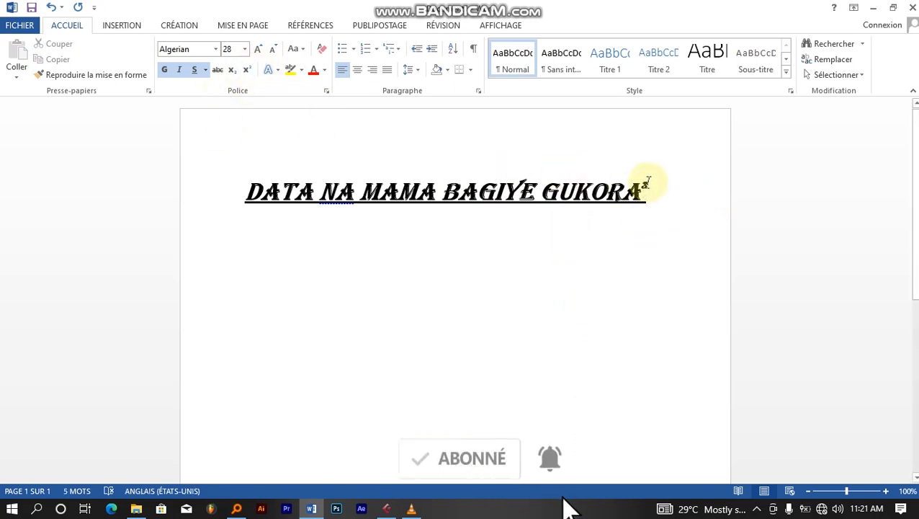
drag(646, 181, 639, 182)
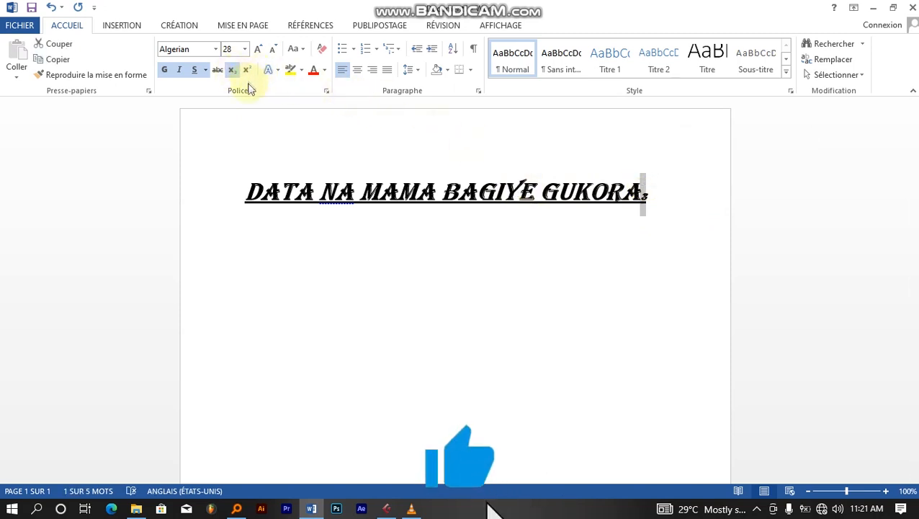
click(661, 195)
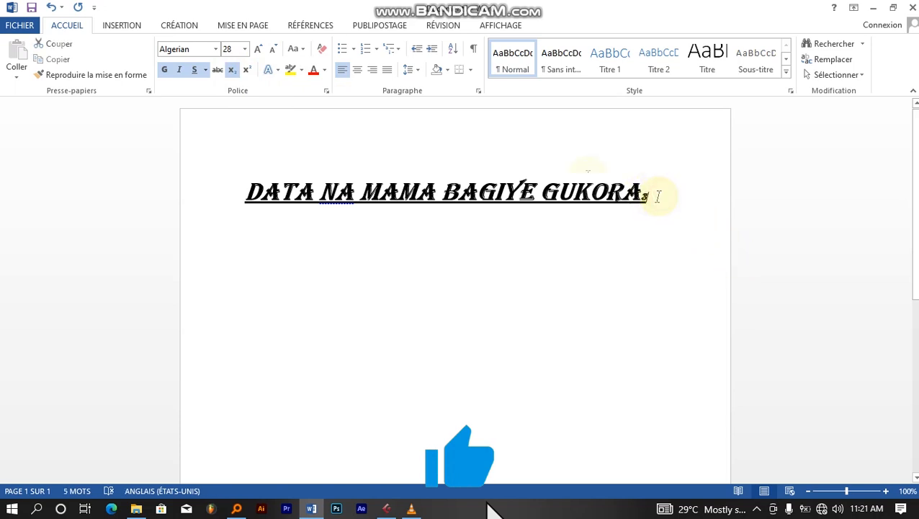
key(BackSpace)
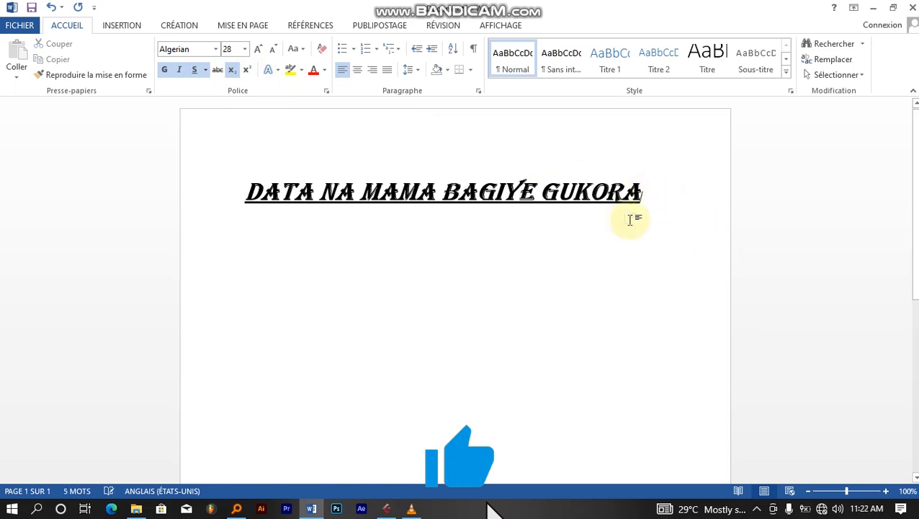
drag(667, 199, 275, 174)
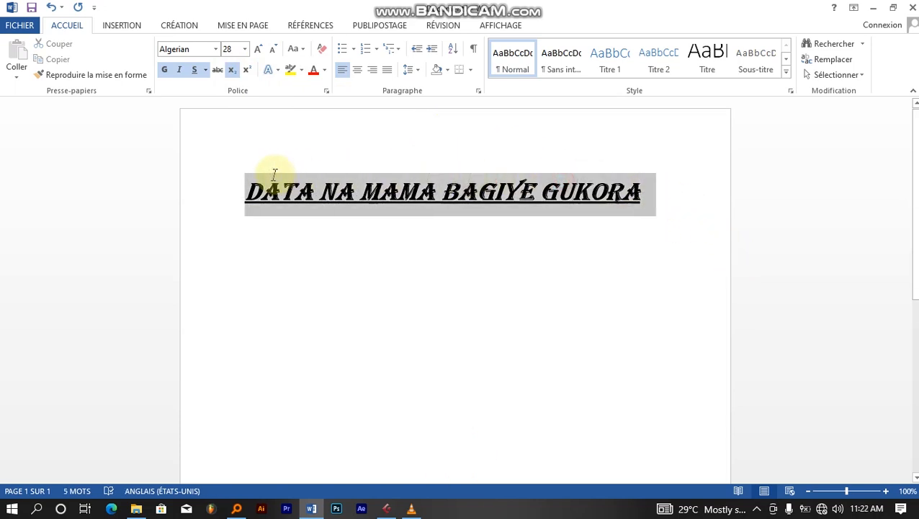
- Give the title letters a green outline via Effets de texte > Plan > Autres couleurs de contour
click(279, 71)
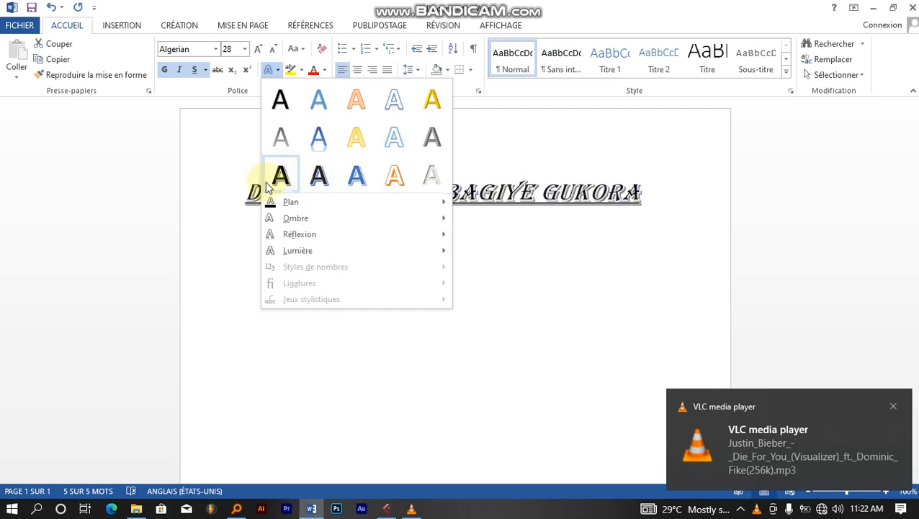
mouse_move(291, 210)
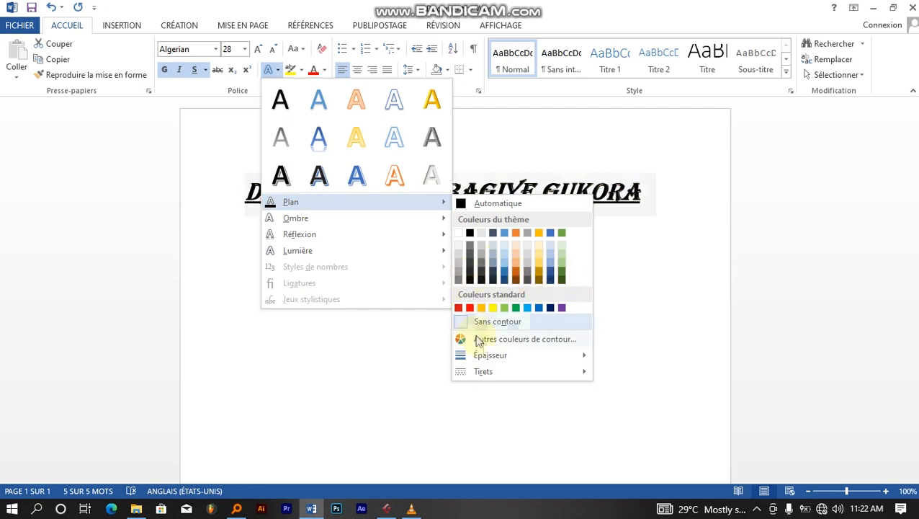
click(504, 340)
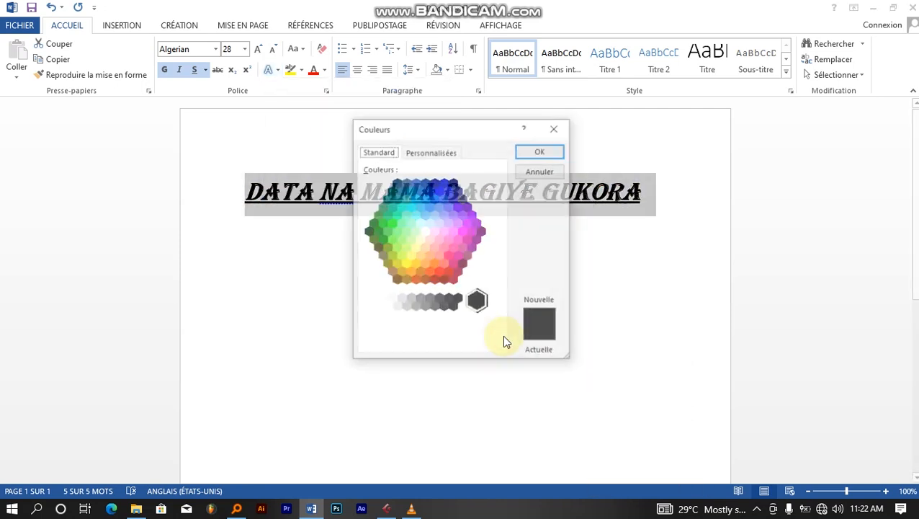
click(448, 273)
click(428, 270)
click(401, 220)
click(541, 151)
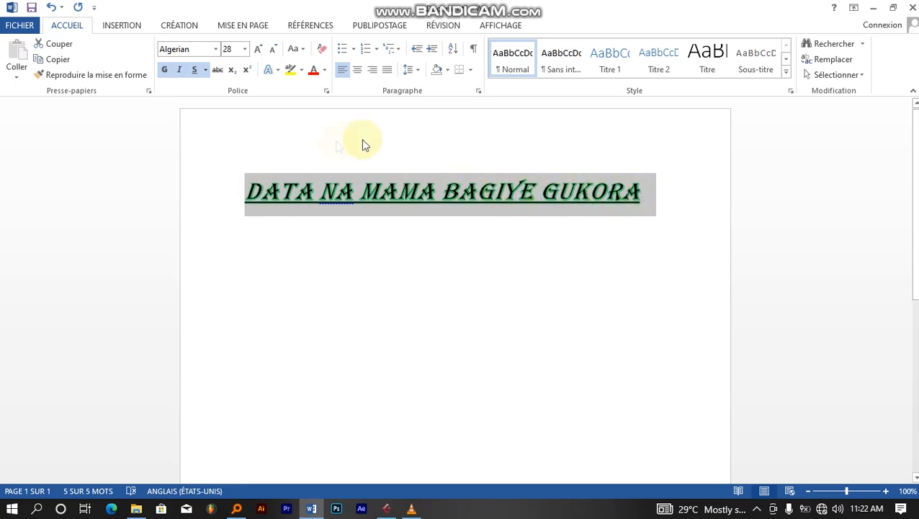
click(276, 70)
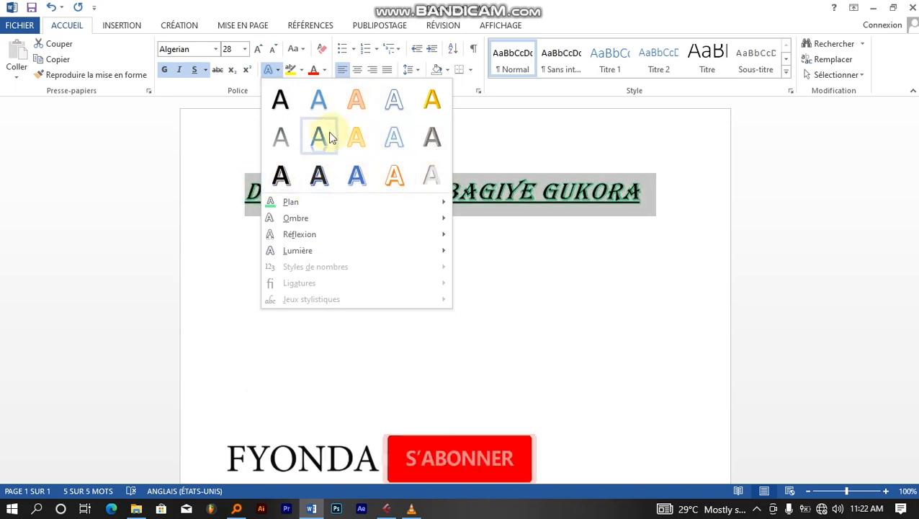
click(490, 115)
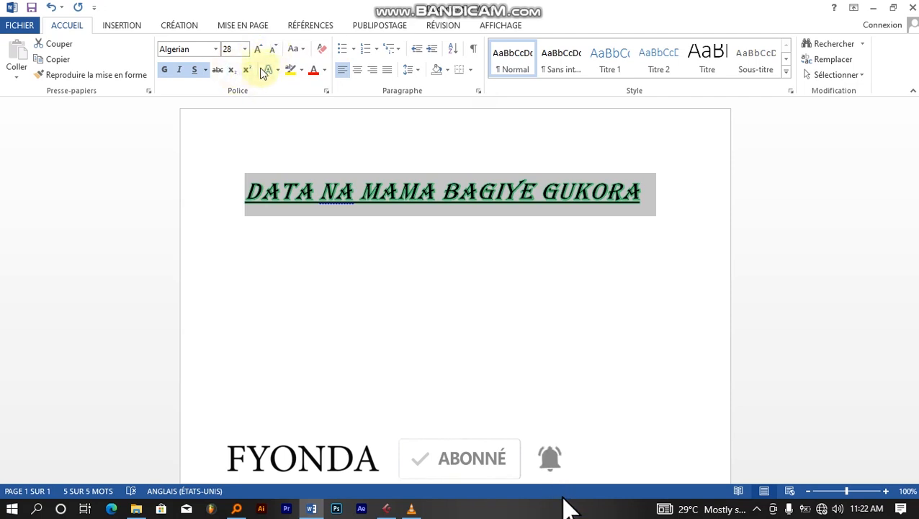
click(300, 72)
- Try a yellow highlight on the title
click(300, 74)
click(300, 74)
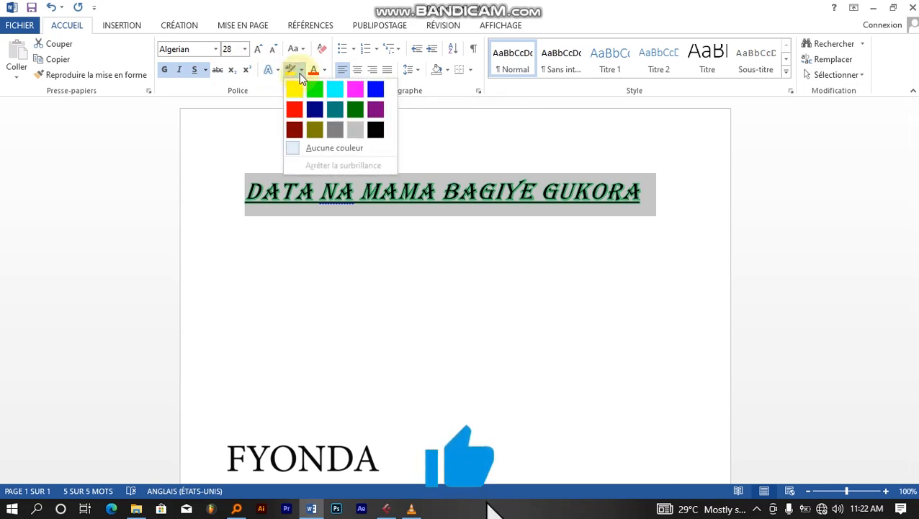
click(249, 121)
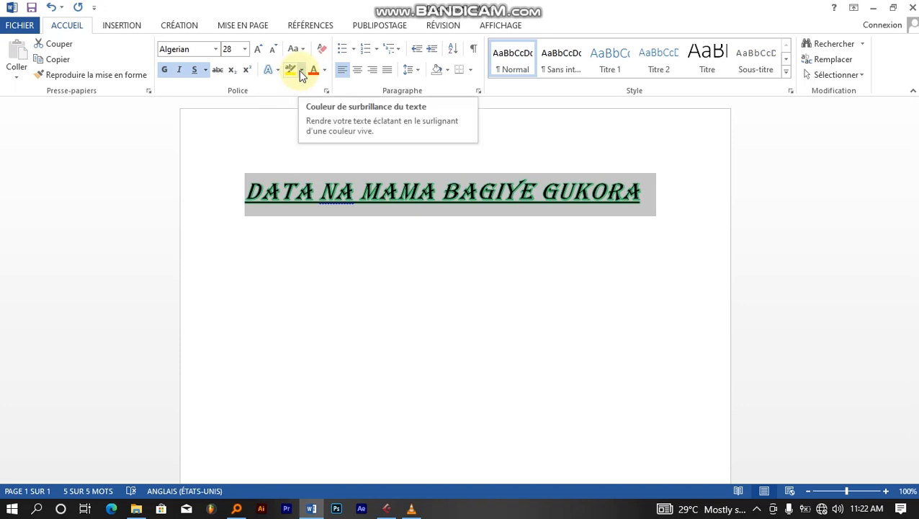
click(293, 73)
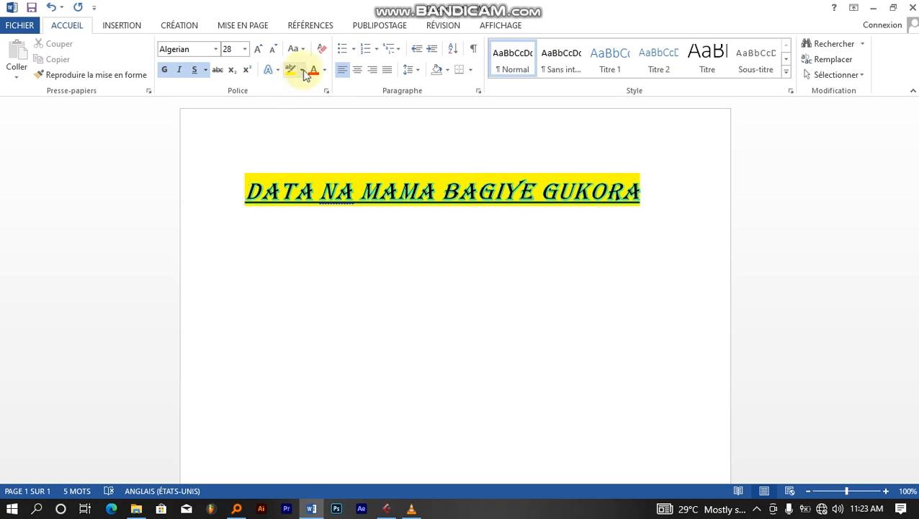
- Paint green, then red highlights across the title, clearing and reapplying the red
click(302, 69)
click(314, 90)
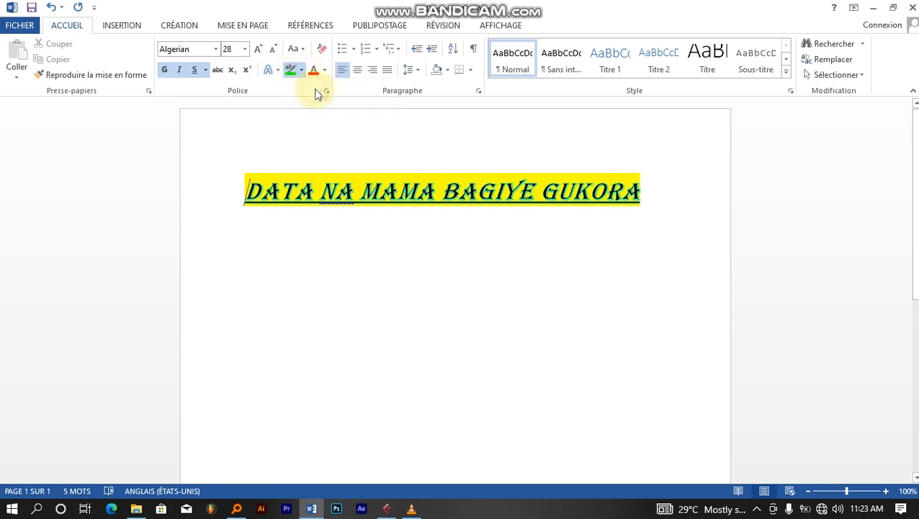
mouse_move(645, 193)
mouse_down()
mouse_move(336, 158)
mouse_move(275, 161)
mouse_up()
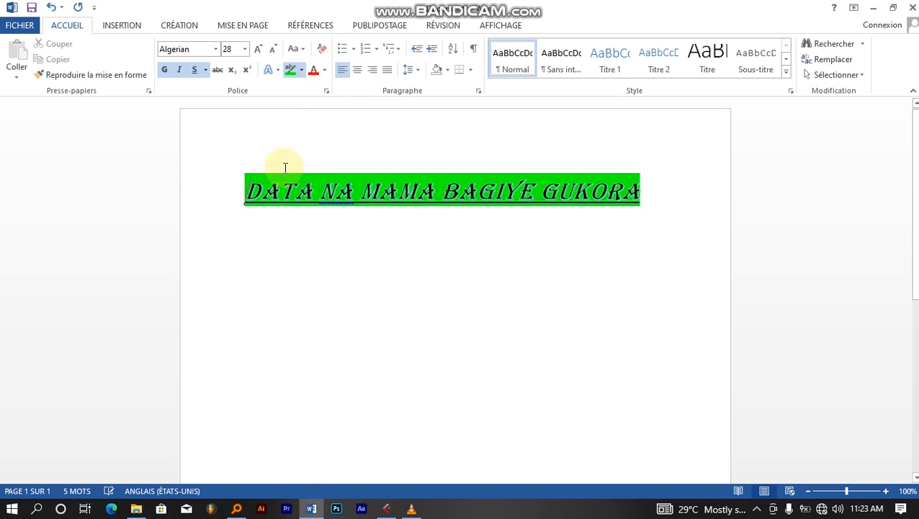
click(303, 70)
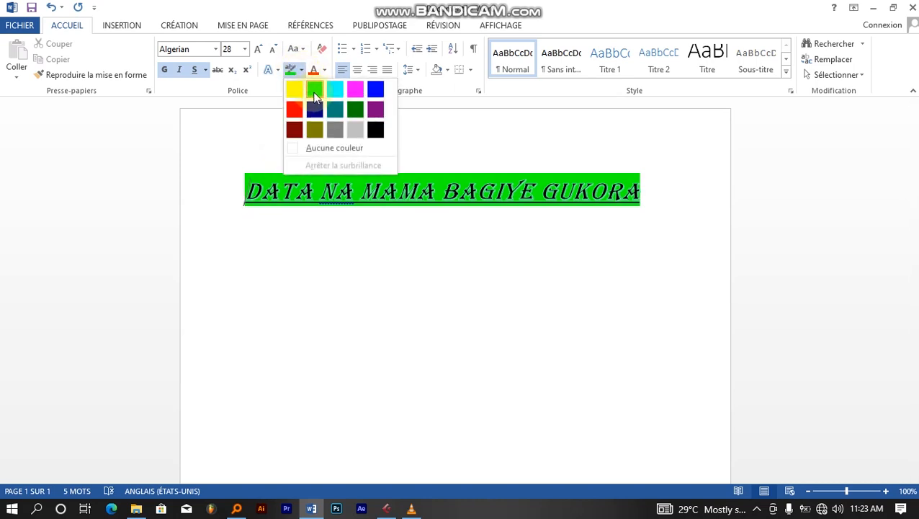
click(293, 115)
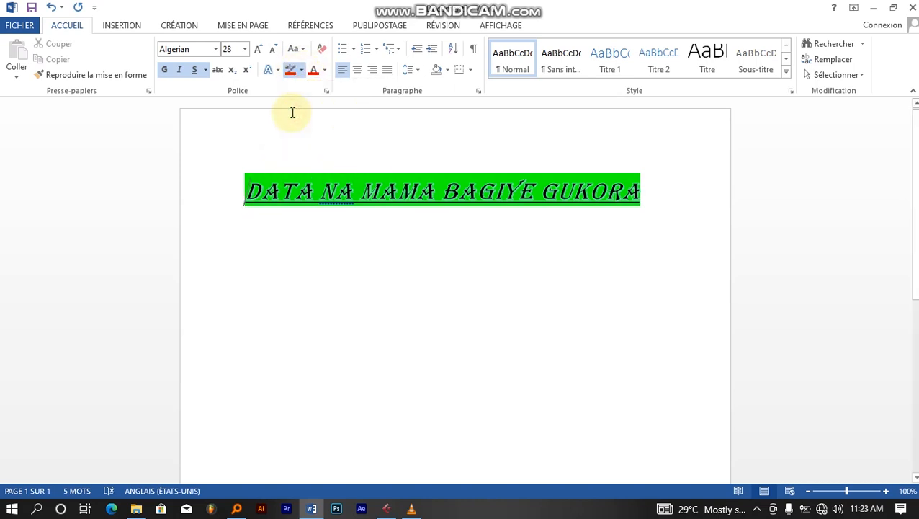
drag(646, 195, 252, 167)
drag(646, 193, 243, 180)
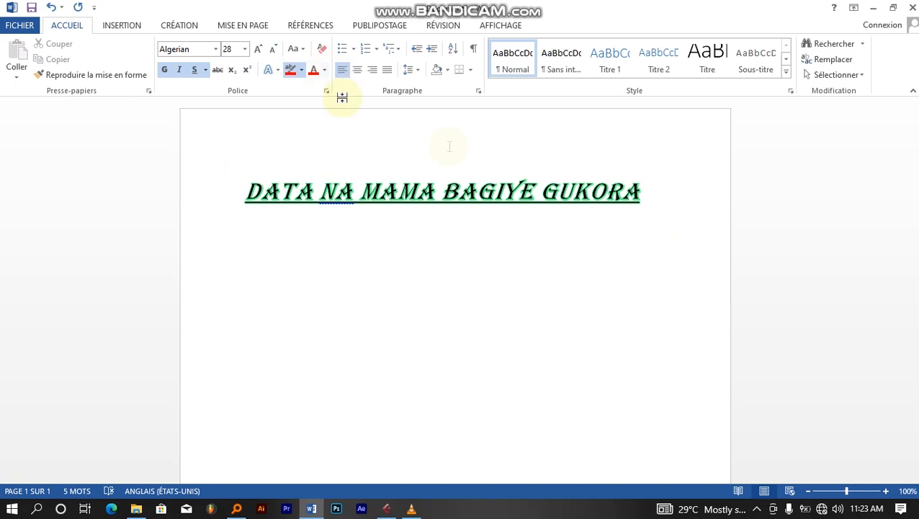
mouse_move(638, 195)
mouse_down()
mouse_move(447, 180)
mouse_move(256, 184)
mouse_up()
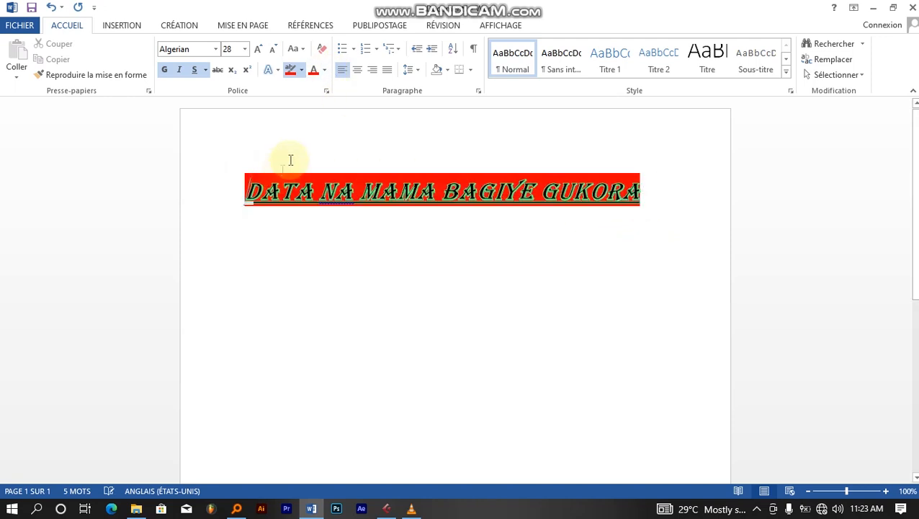
- Give the whole title line a black highlight, then reselect it
click(300, 70)
click(301, 75)
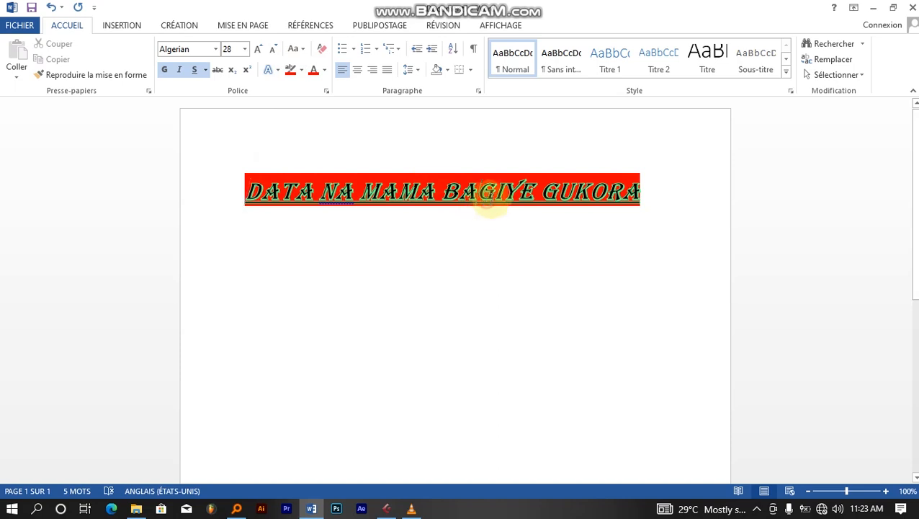
drag(646, 193, 222, 188)
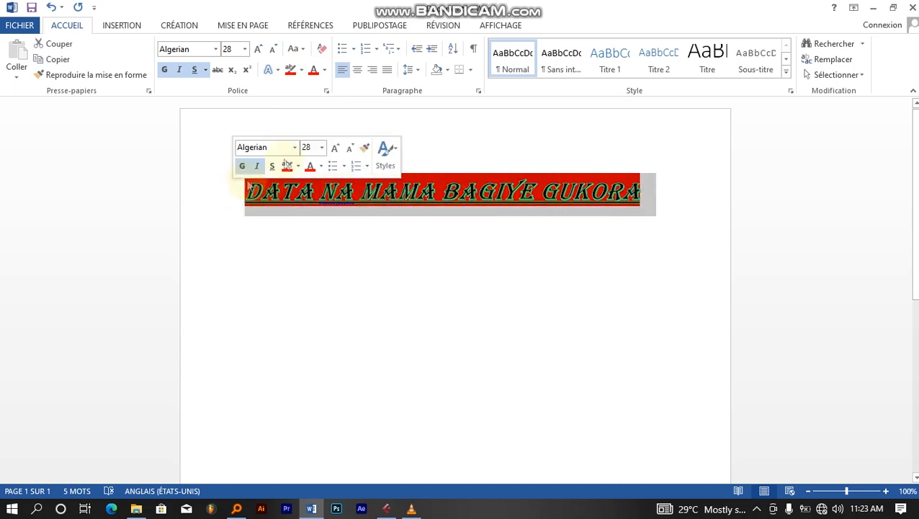
click(301, 72)
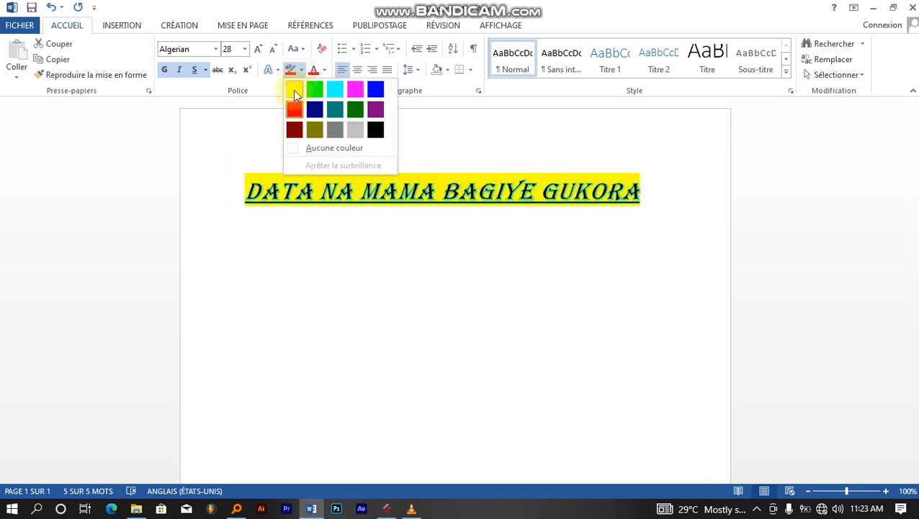
click(374, 129)
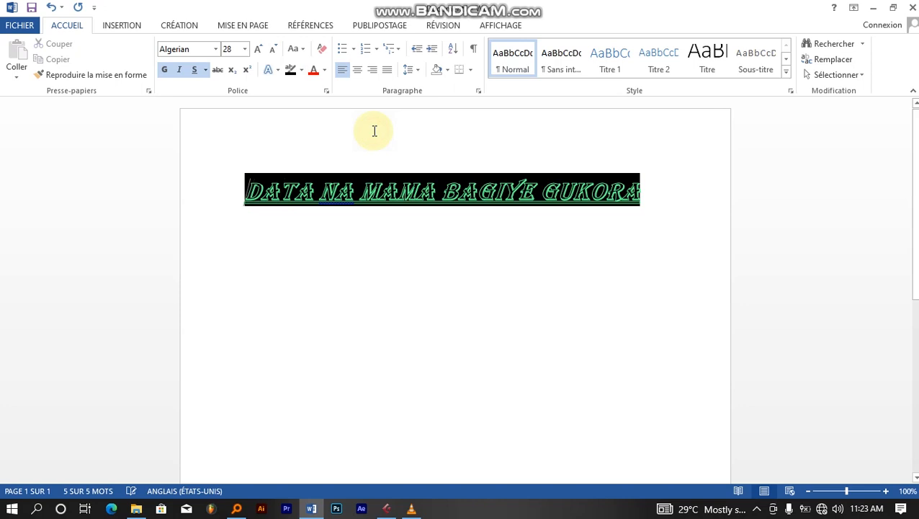
click(302, 235)
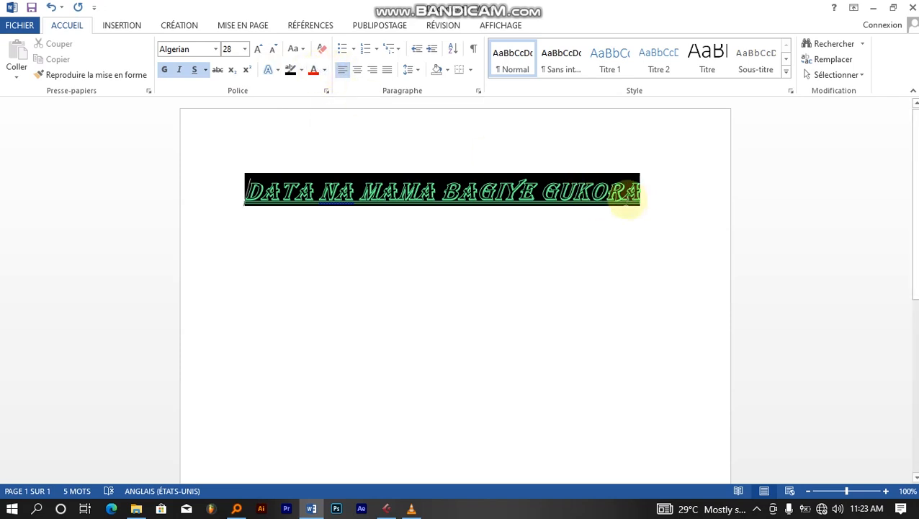
drag(638, 191, 273, 186)
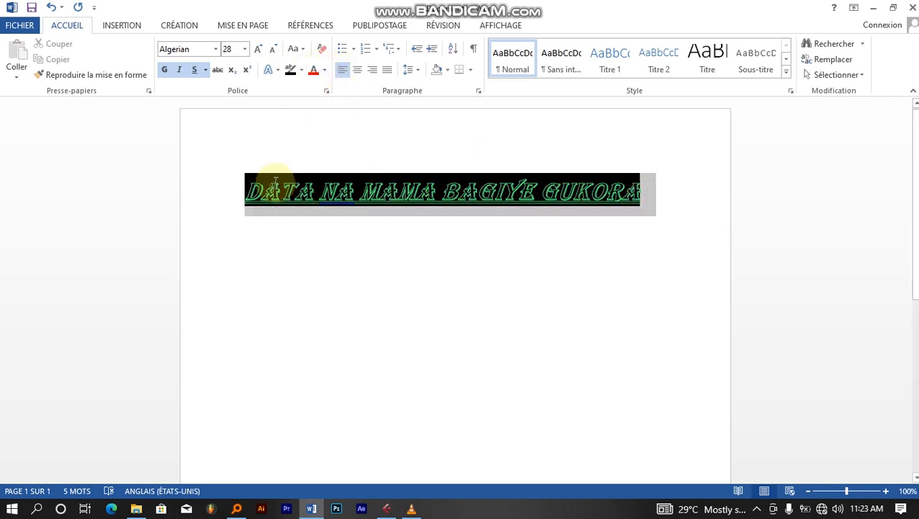
- Change the title's font colour from red to green
click(315, 71)
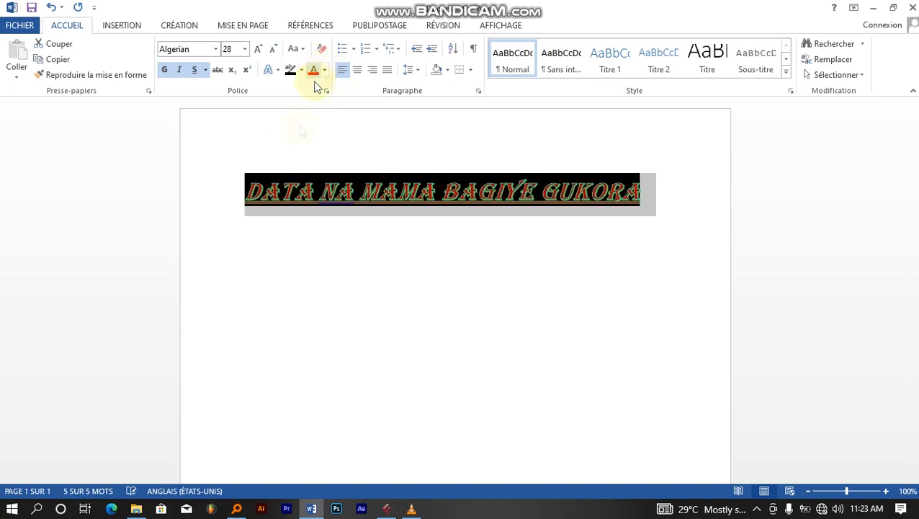
click(326, 70)
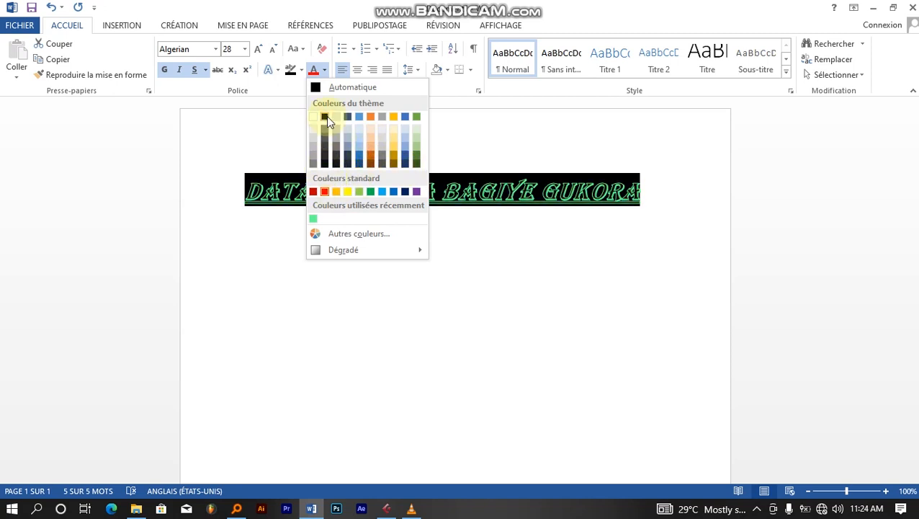
click(371, 191)
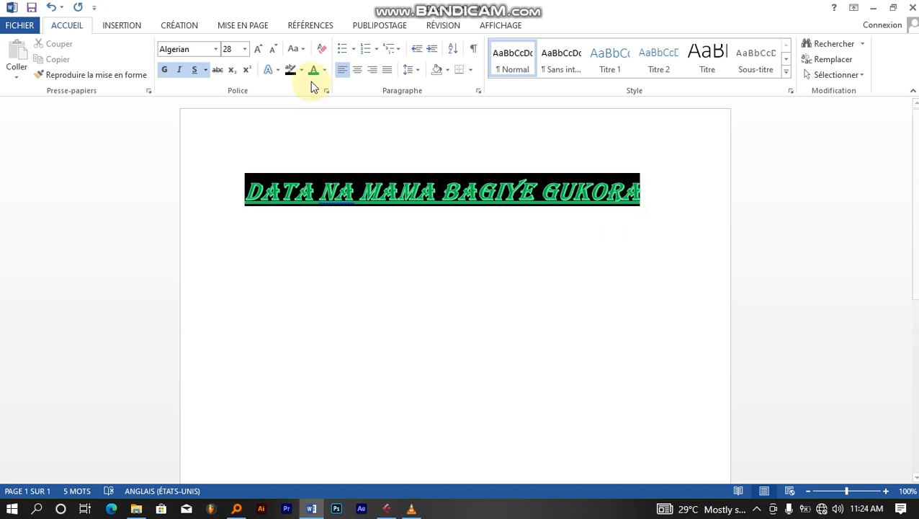
- Select the title and enlarge it step by step from 36 up to 80 pt
click(259, 49)
drag(648, 197, 246, 190)
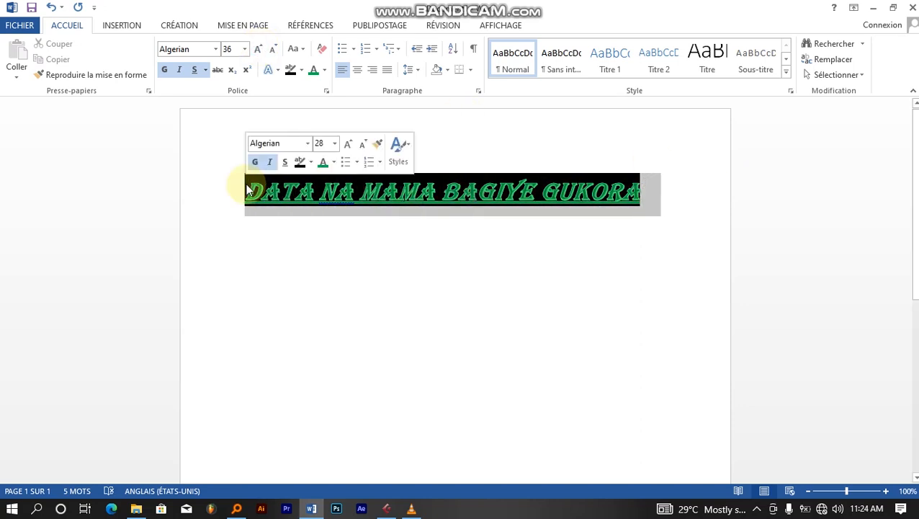
click(260, 49)
click(259, 49)
click(259, 49)
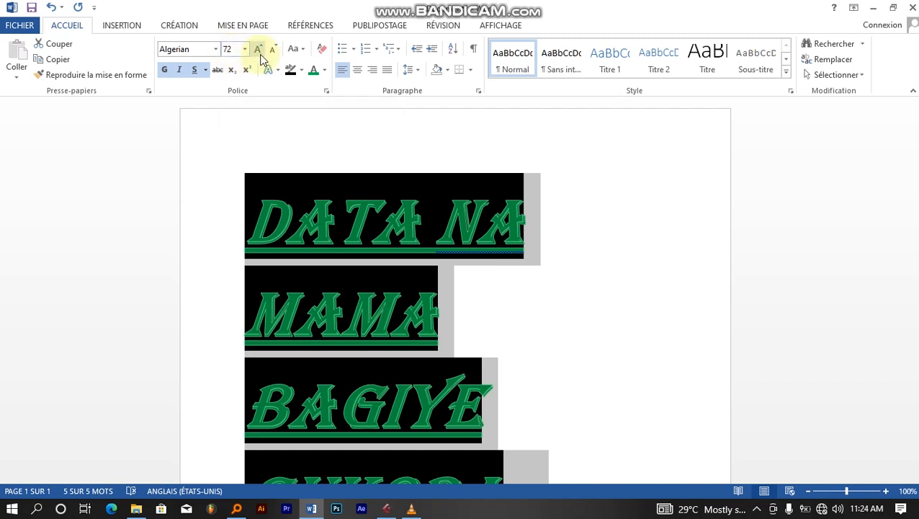
click(261, 50)
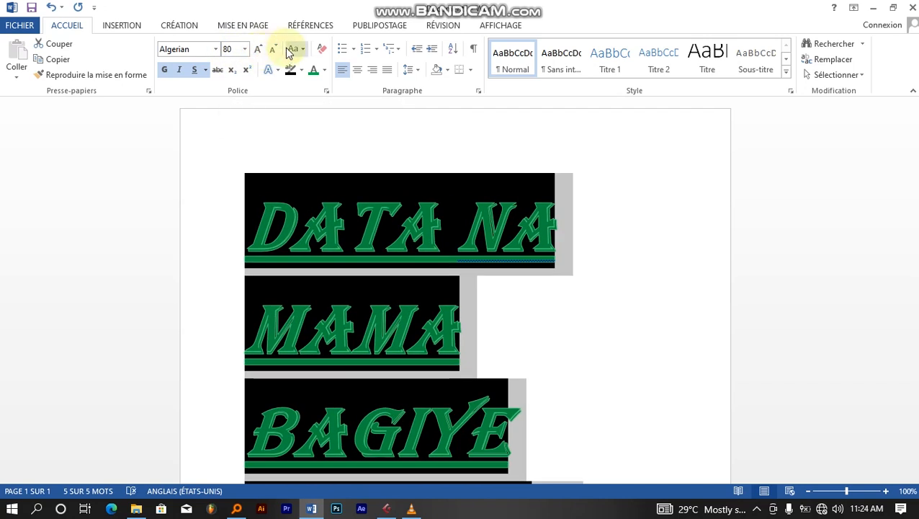
- Shrink the heading down to 26 pt, then set it to 24 pt
click(275, 49)
click(275, 49)
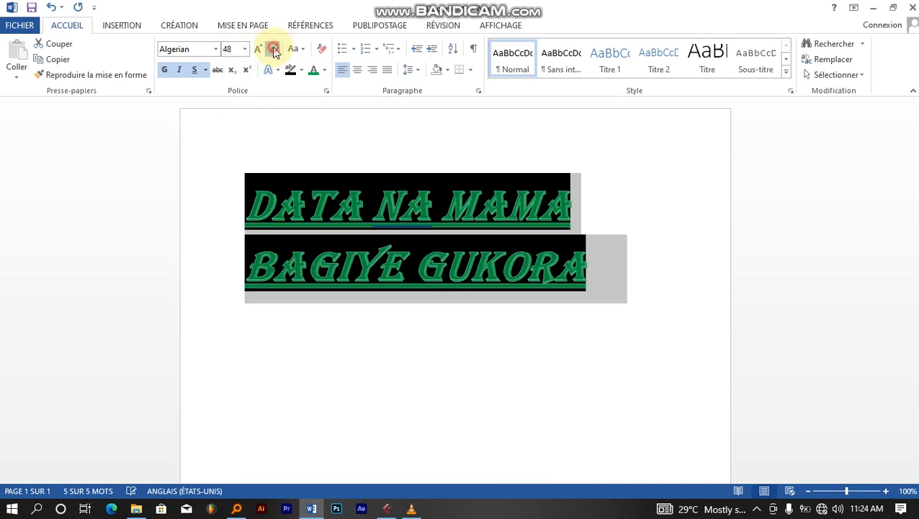
click(275, 49)
click(274, 49)
click(274, 49)
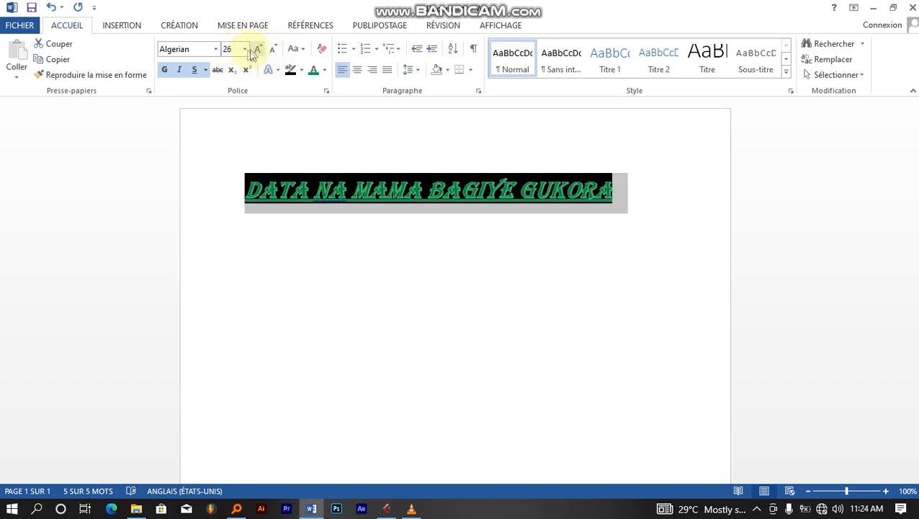
click(245, 49)
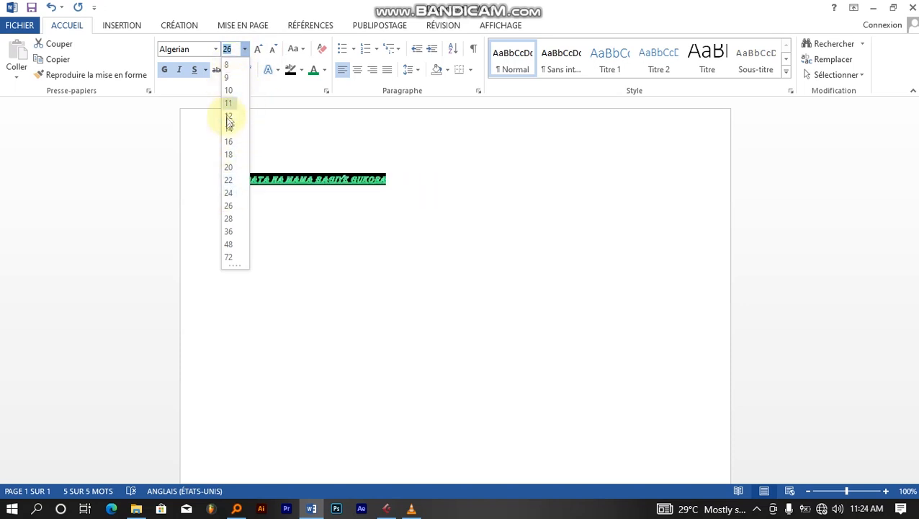
click(273, 49)
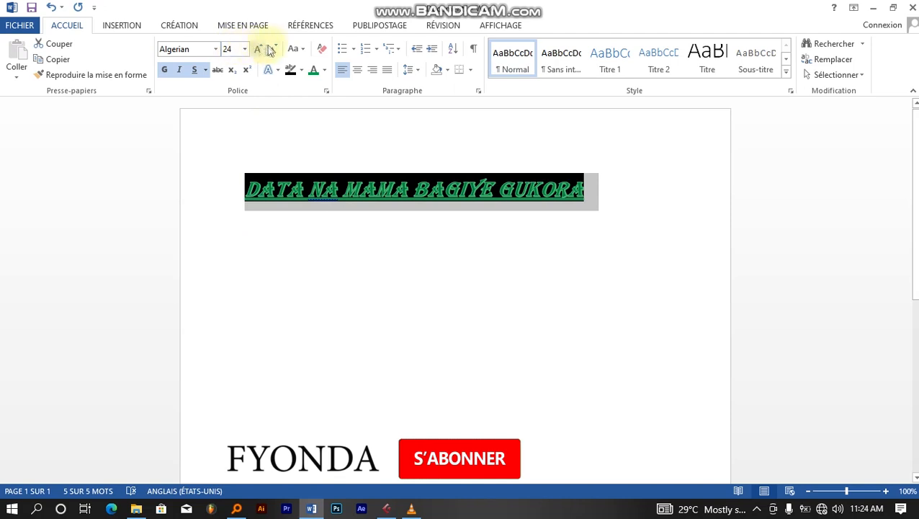
click(304, 50)
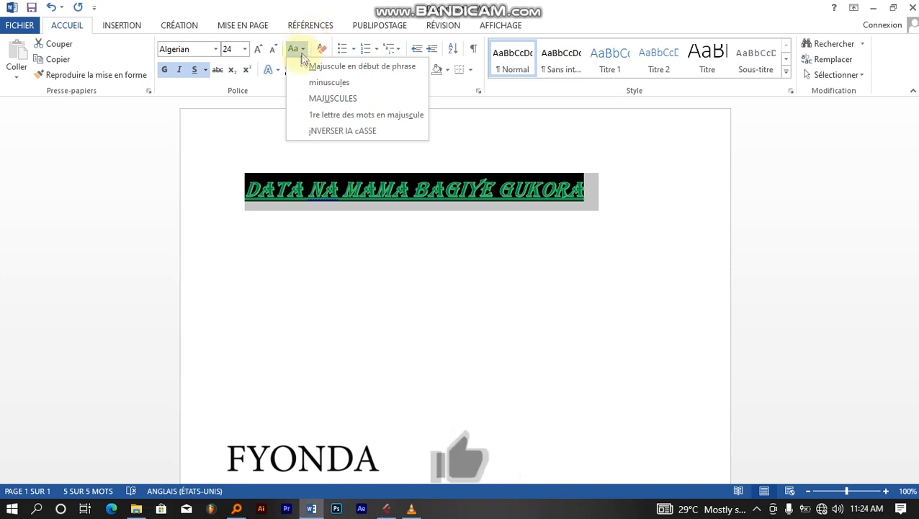
click(342, 83)
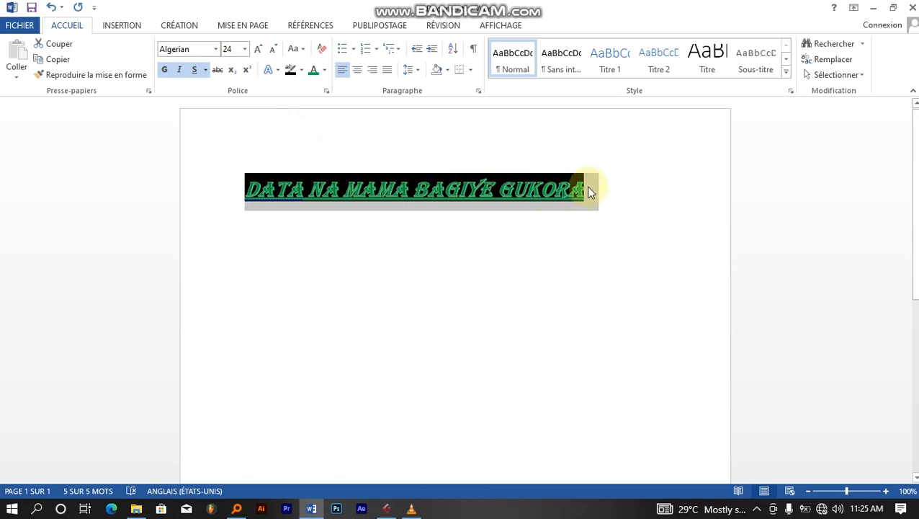
click(344, 189)
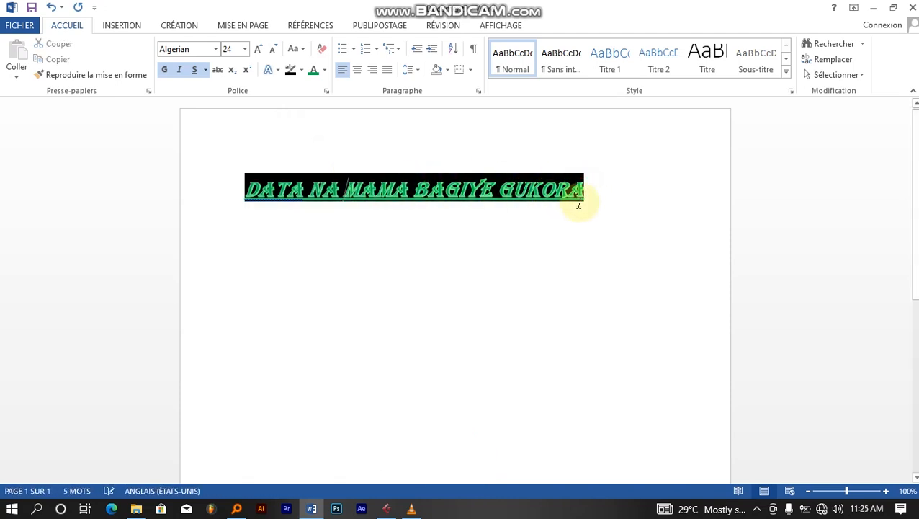
drag(578, 205, 246, 189)
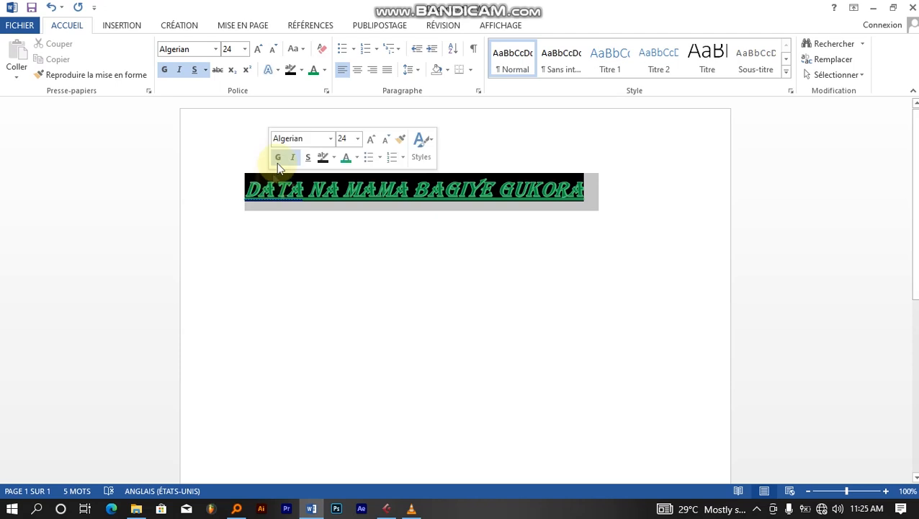
click(308, 49)
click(335, 96)
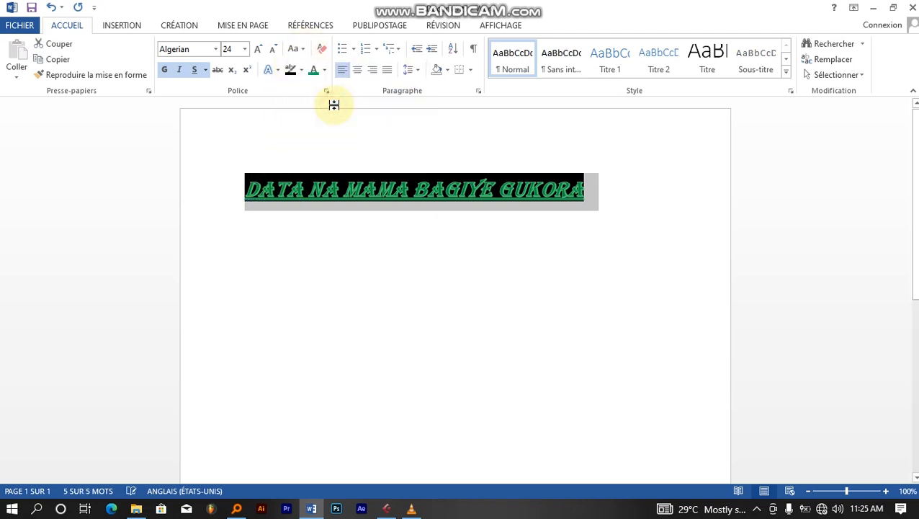
click(297, 49)
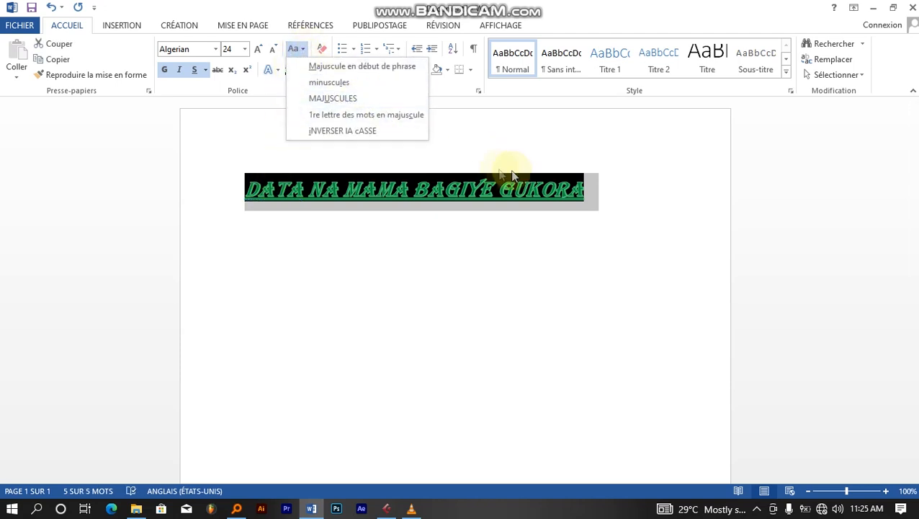
click(332, 82)
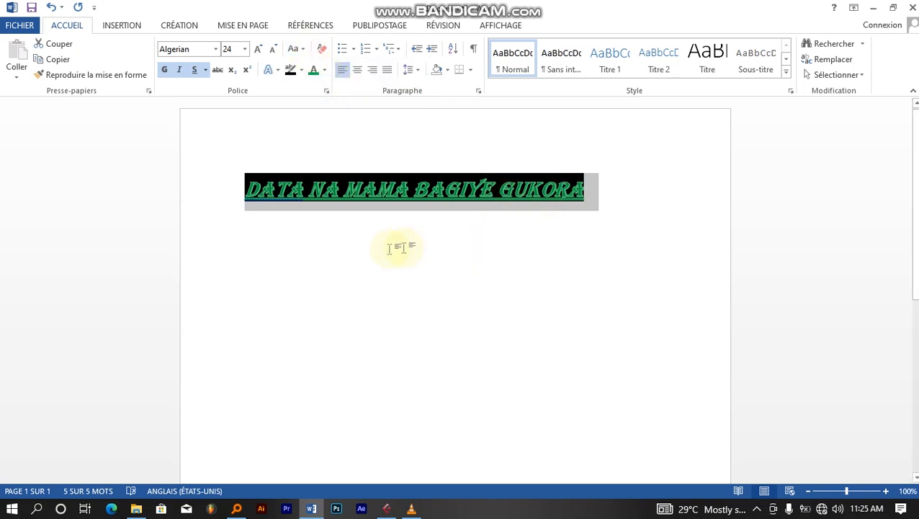
- Type the person's full name on a new line below the heading and select it
click(329, 264)
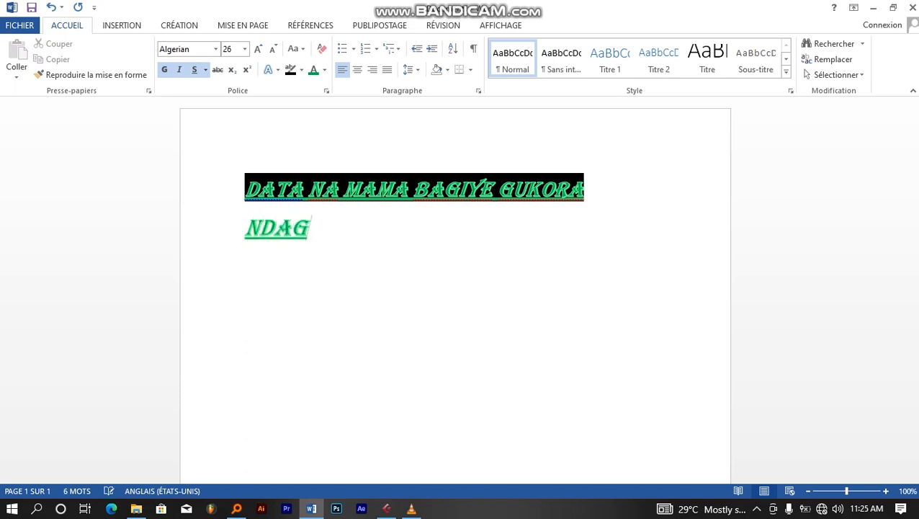
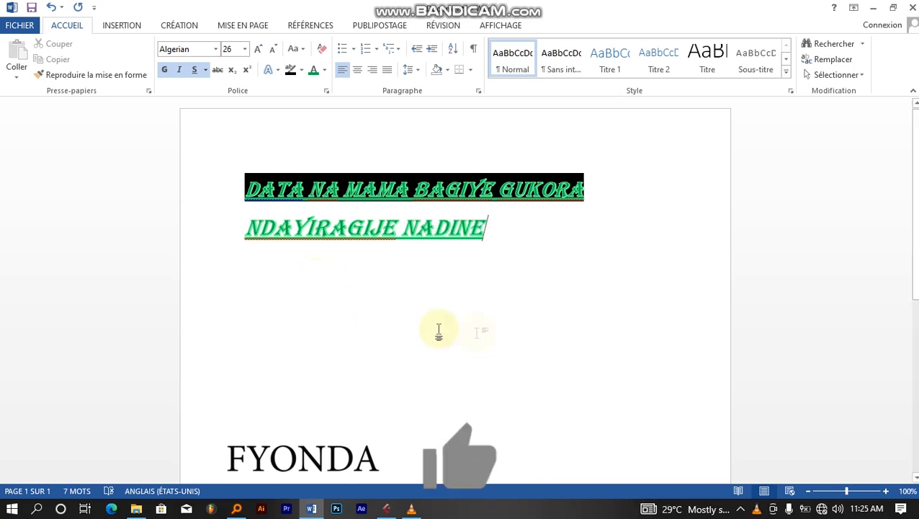
drag(488, 229, 290, 220)
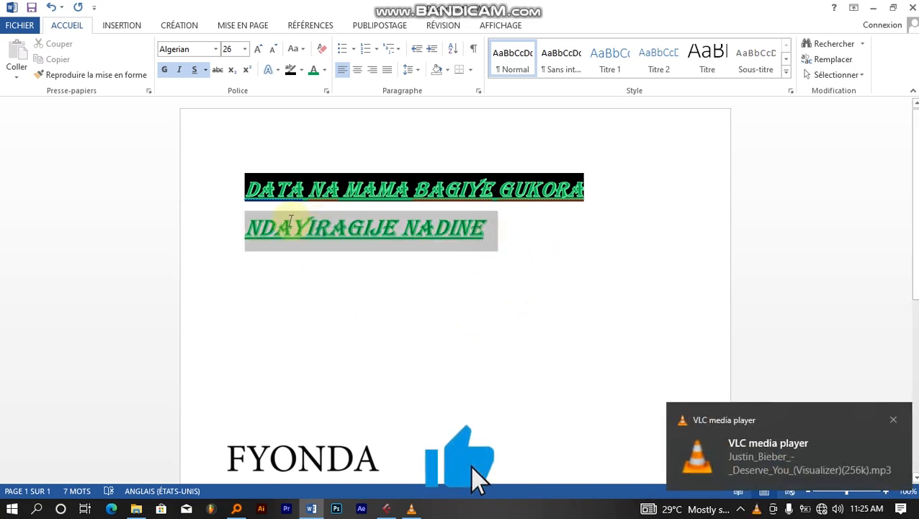
- Apply a case change to the name line and switch its font to Calibri
click(302, 50)
click(317, 84)
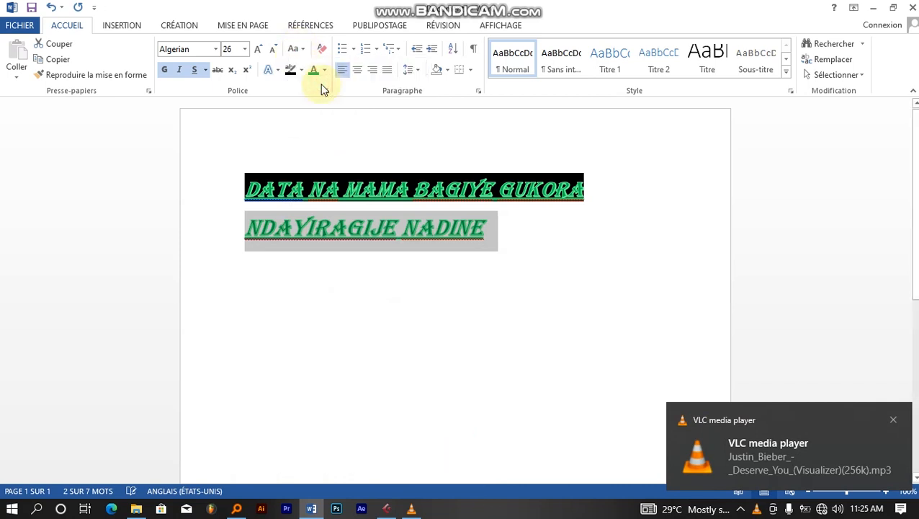
click(486, 232)
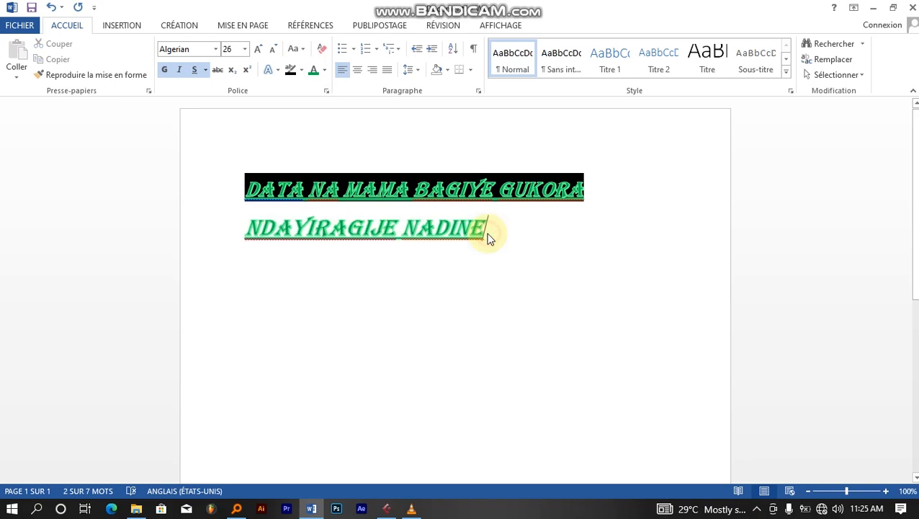
triple_click(275, 229)
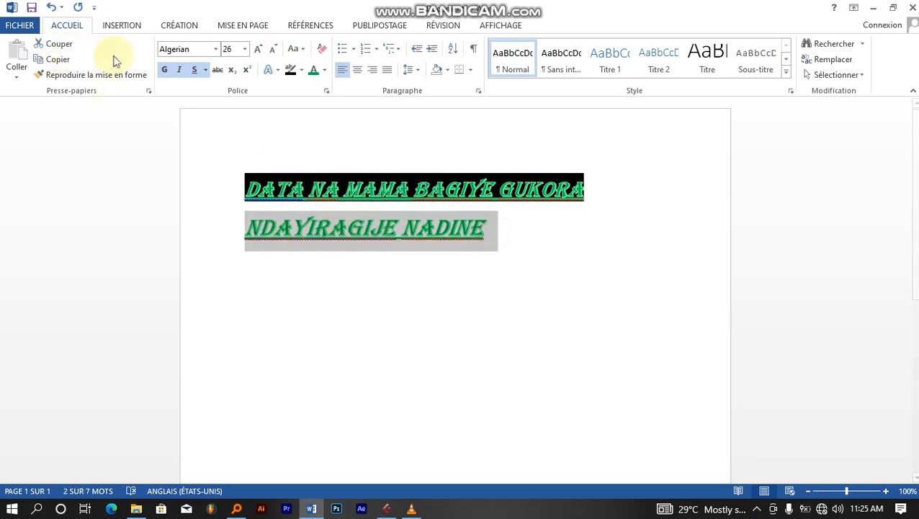
click(215, 49)
click(202, 99)
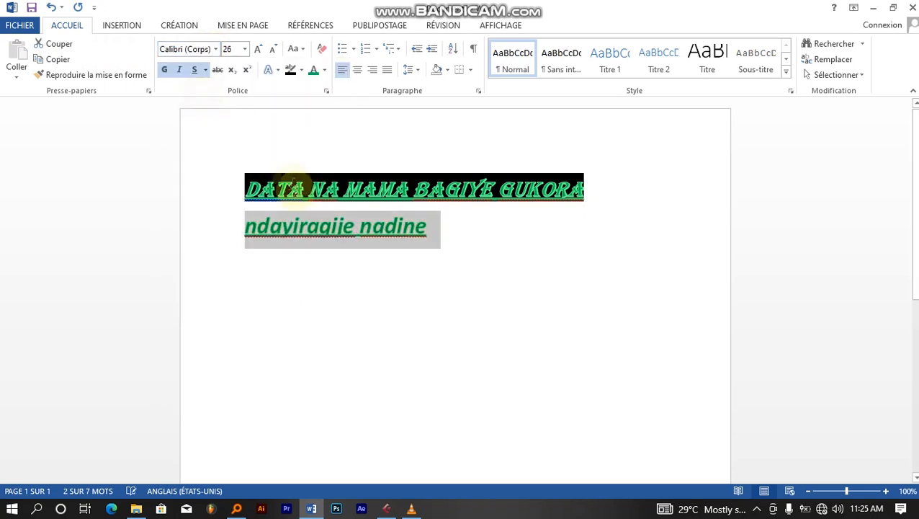
click(447, 240)
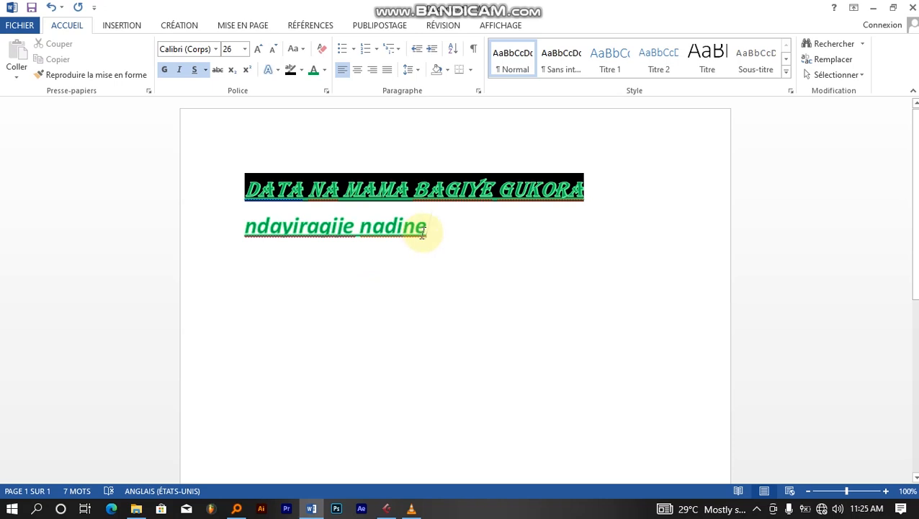
- Make the name line all capitals (MAJUSCULES) and clear its formatting
drag(429, 227, 263, 229)
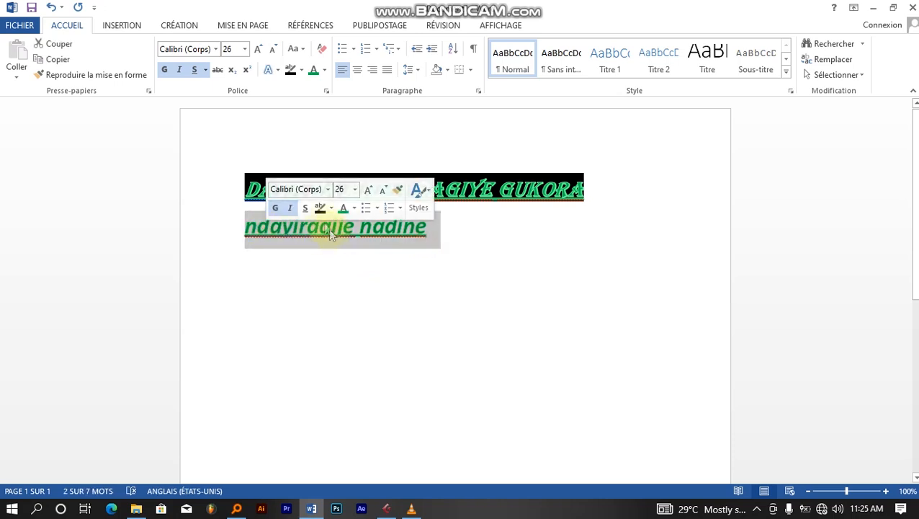
click(305, 50)
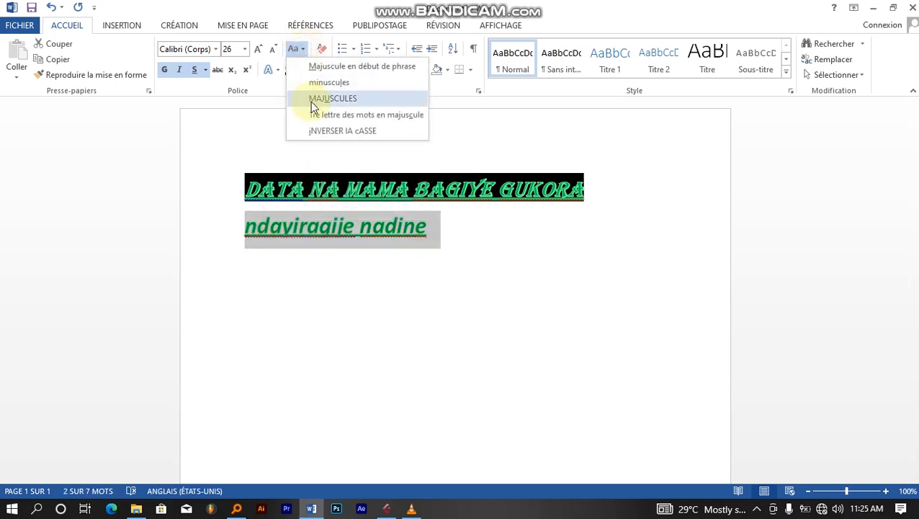
click(318, 95)
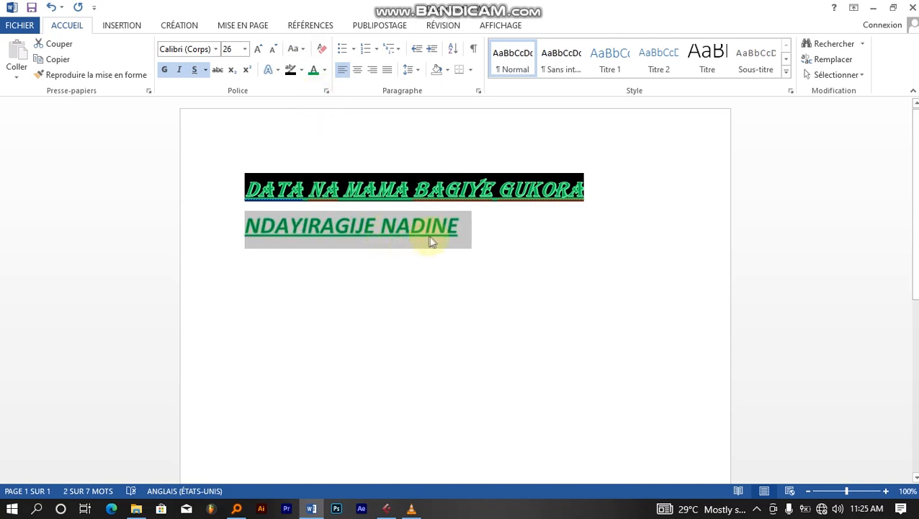
click(322, 50)
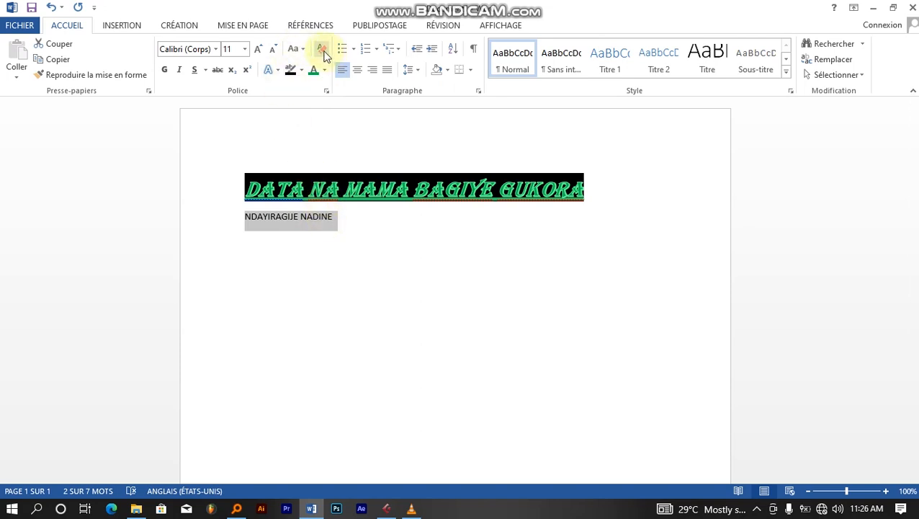
- Delete the name line, leaving only the heading, and minimise the Word window
click(335, 216)
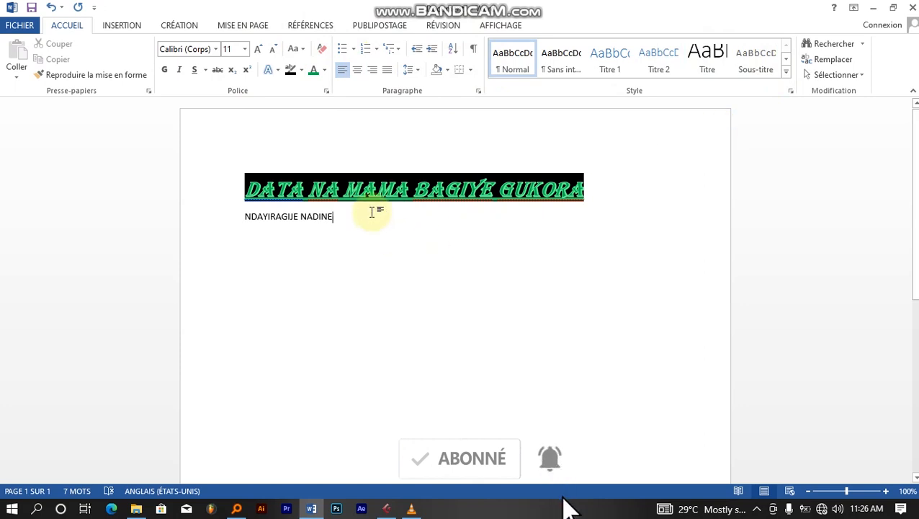
drag(345, 220, 214, 220)
key(BackSpace)
key(BackSpace)
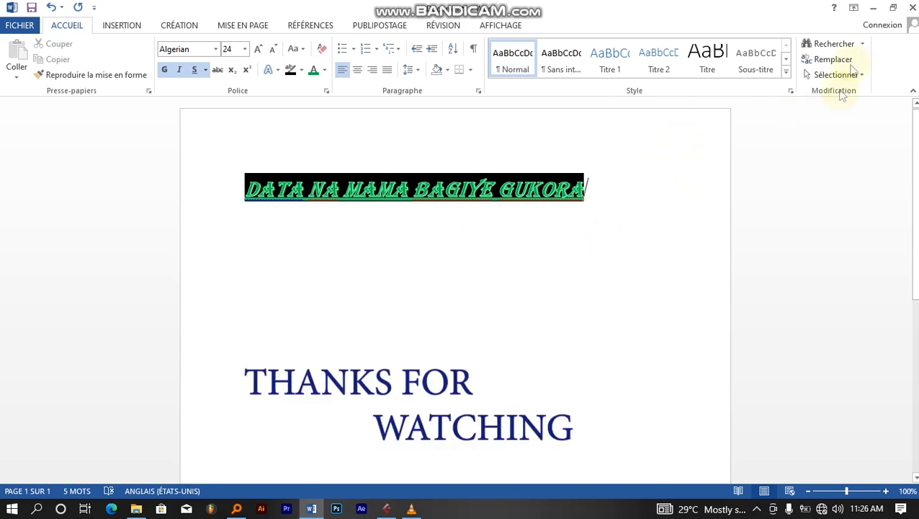
click(872, 9)
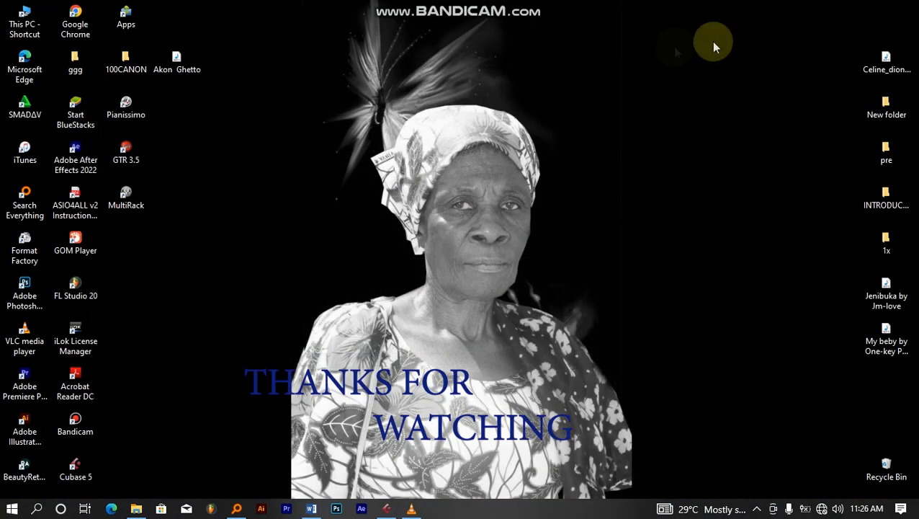